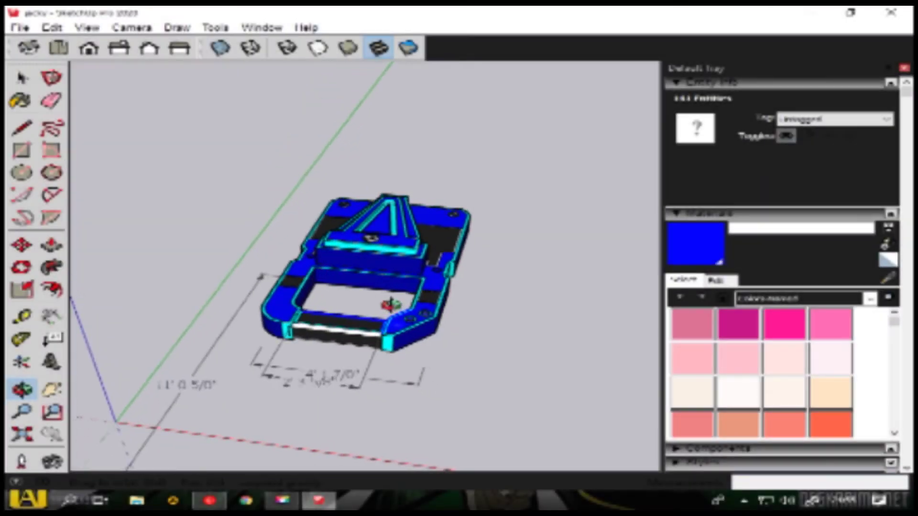
Step: Orbit the blue model from several angles, then close SketchUp and launch Chrome
{"action": "mouse_move", "coordinate": [389, 303]}
{"action": "left_mouse_down"}
{"action": "mouse_move", "coordinate": [419, 229]}
{"action": "mouse_move", "coordinate": [234, 345]}
{"action": "left_mouse_up"}
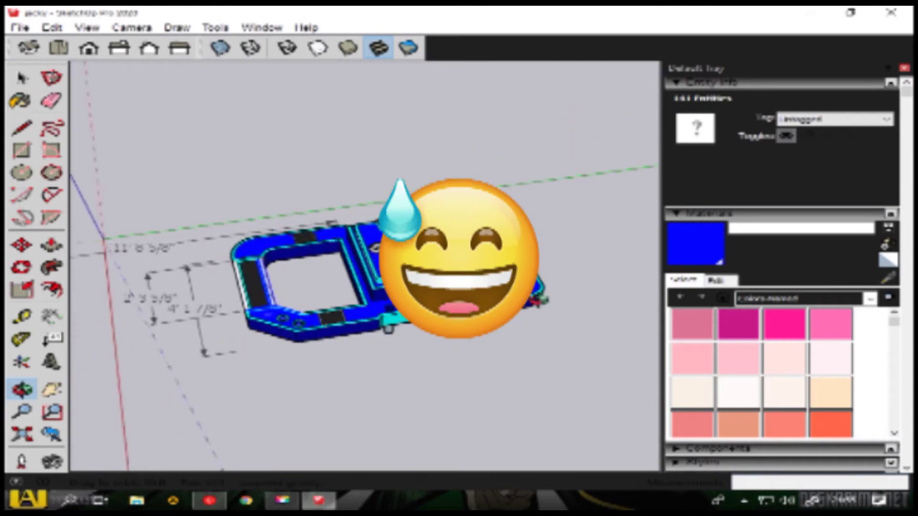
{"action": "mouse_move", "coordinate": [234, 345]}
{"action": "left_mouse_down"}
{"action": "mouse_move", "coordinate": [597, 355]}
{"action": "mouse_move", "coordinate": [396, 347]}
{"action": "mouse_move", "coordinate": [192, 285]}
{"action": "mouse_move", "coordinate": [593, 292]}
{"action": "mouse_move", "coordinate": [424, 282]}
{"action": "mouse_move", "coordinate": [576, 366]}
{"action": "mouse_move", "coordinate": [721, 388]}
{"action": "left_mouse_up"}
{"action": "mouse_move", "coordinate": [396, 296]}
{"action": "left_mouse_down"}
{"action": "mouse_move", "coordinate": [471, 211]}
{"action": "mouse_move", "coordinate": [189, 185]}
{"action": "mouse_move", "coordinate": [534, 264]}
{"action": "mouse_move", "coordinate": [427, 196]}
{"action": "mouse_move", "coordinate": [231, 191]}
{"action": "mouse_move", "coordinate": [172, 200]}
{"action": "mouse_move", "coordinate": [446, 263]}
{"action": "mouse_move", "coordinate": [190, 201]}
{"action": "mouse_move", "coordinate": [375, 232]}
{"action": "mouse_move", "coordinate": [299, 266]}
{"action": "mouse_move", "coordinate": [383, 129]}
{"action": "left_mouse_up"}
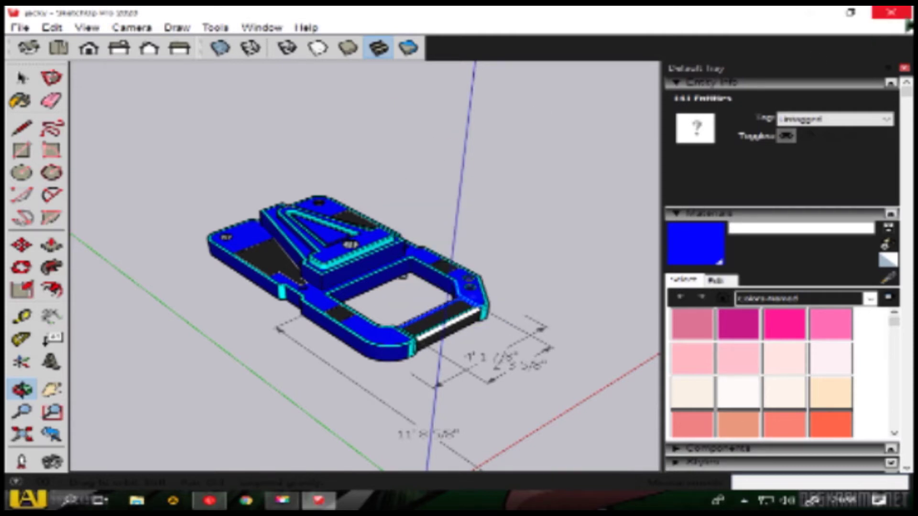
{"action": "left_click", "coordinate": [890, 12]}
{"action": "left_click", "coordinate": [242, 473]}
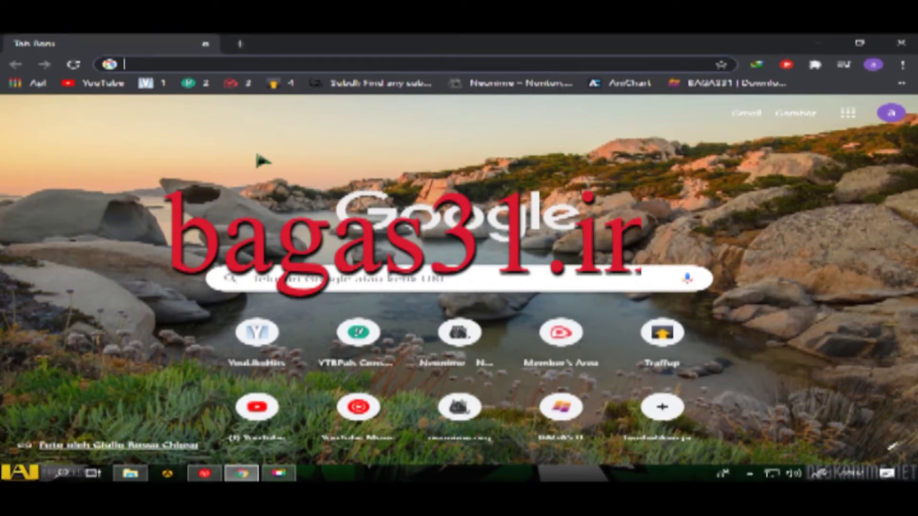
Step: Go to bagas31.info and search the site for 'sketchup'
{"action": "type", "text": "bagas31.info"}
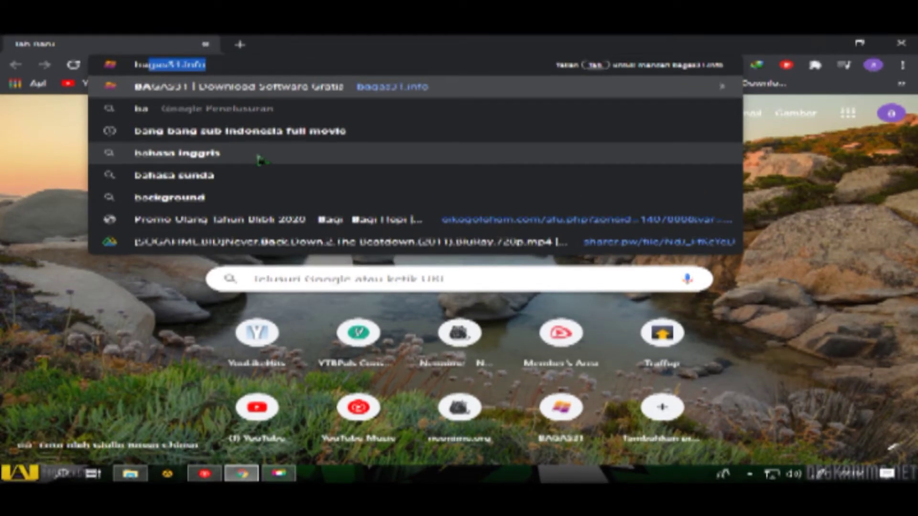
{"action": "key", "text": "Return"}
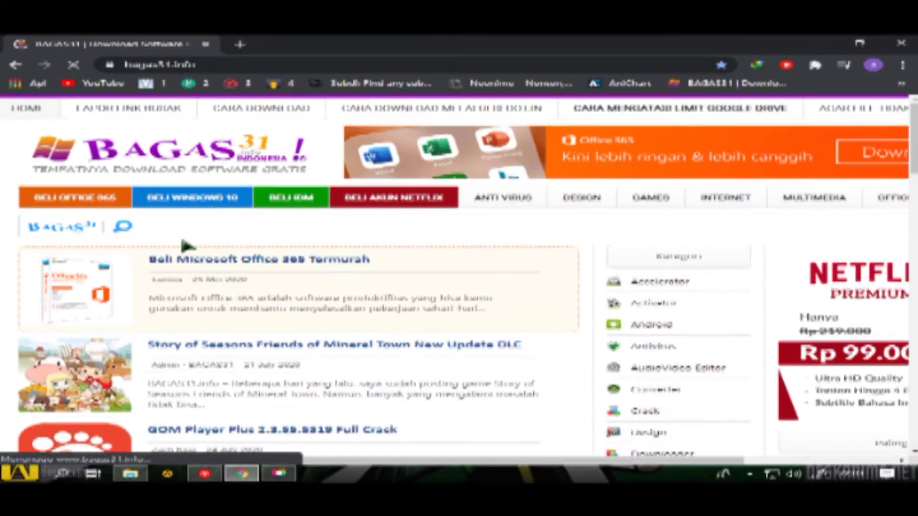
{"action": "left_click", "coordinate": [173, 229]}
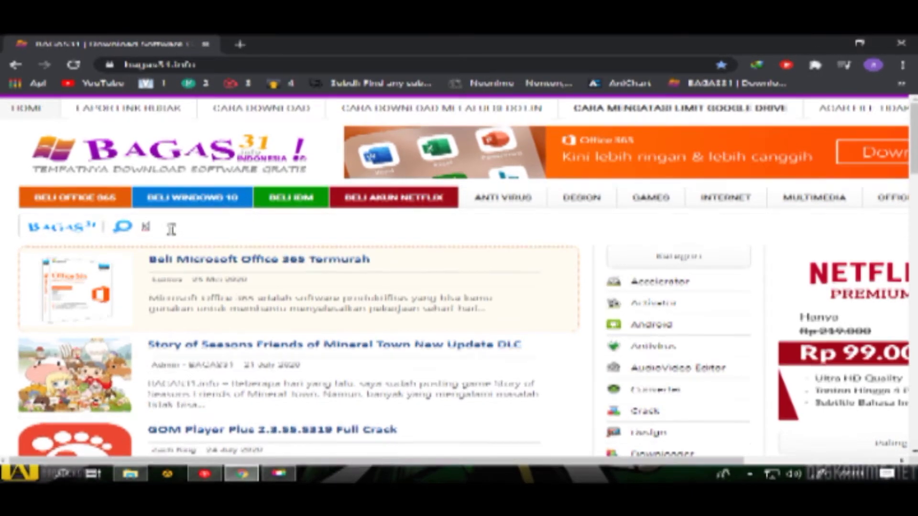
{"action": "type", "text": "ski"}
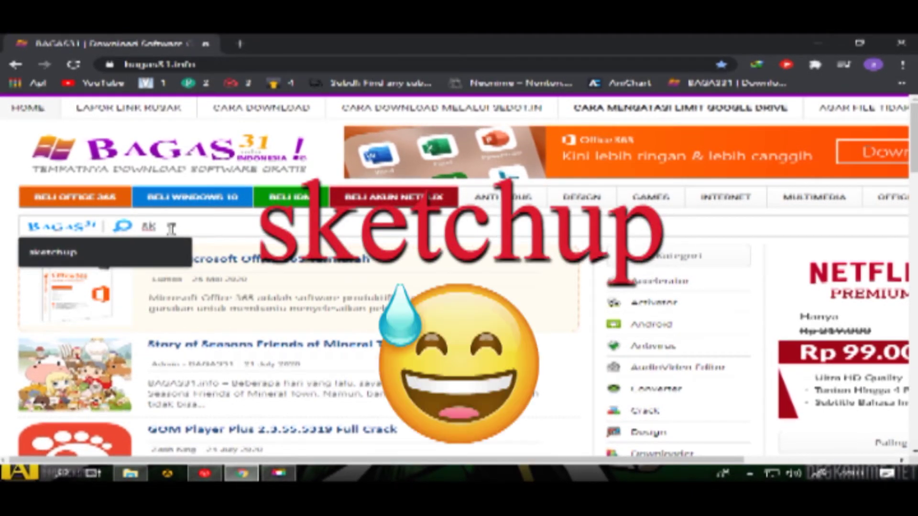
{"action": "left_click", "coordinate": [153, 248]}
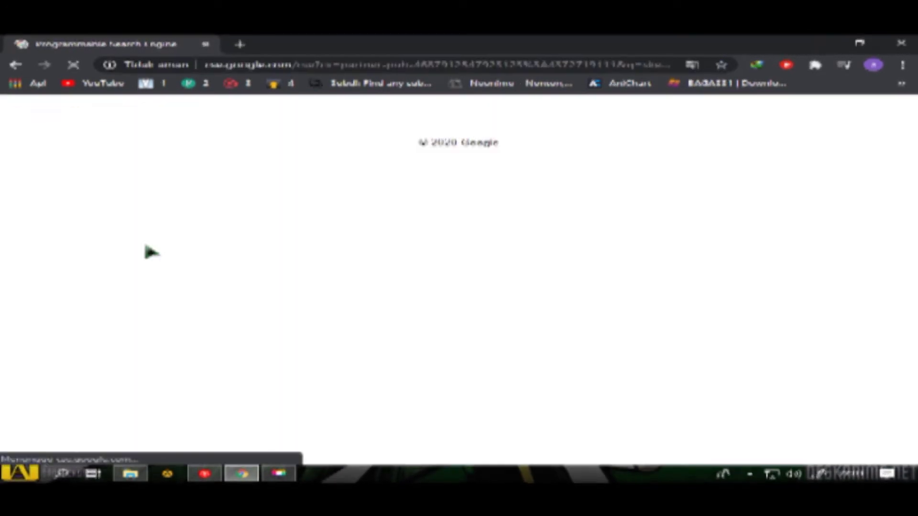
Step: Open the SketchUp Pro 2020 v20.0.363 result from the search list
{"action": "scroll", "coordinate": [217, 239], "scroll_direction": "down", "scroll_amount": 3}
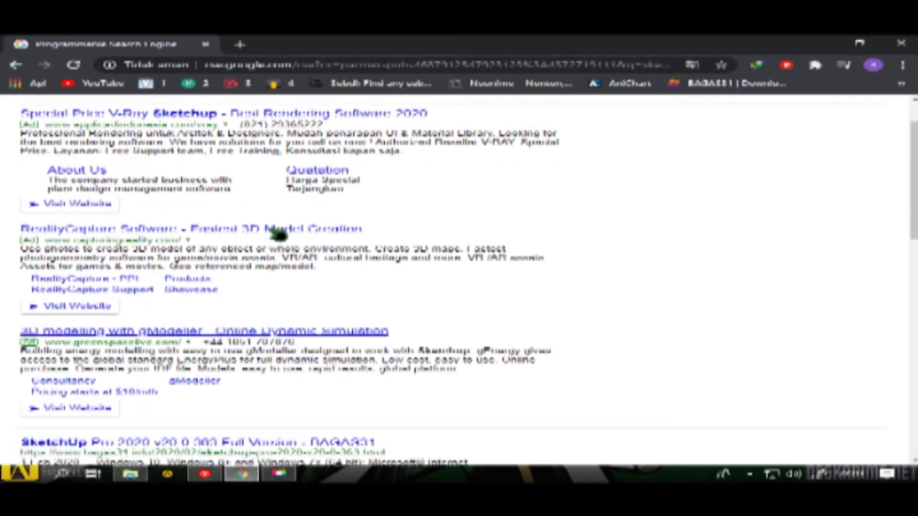
{"action": "scroll", "coordinate": [277, 232], "scroll_direction": "up", "scroll_amount": 3}
{"action": "scroll", "coordinate": [127, 301], "scroll_direction": "down", "scroll_amount": 3}
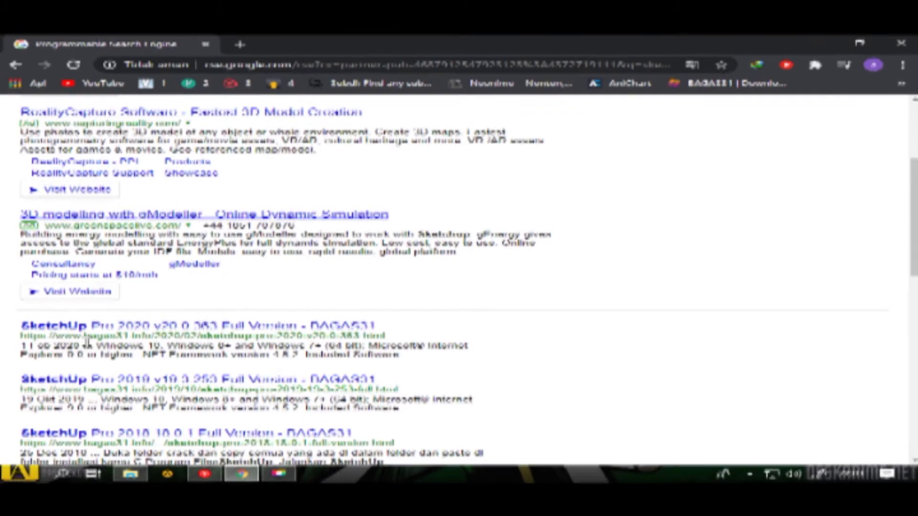
{"action": "left_click", "coordinate": [120, 328]}
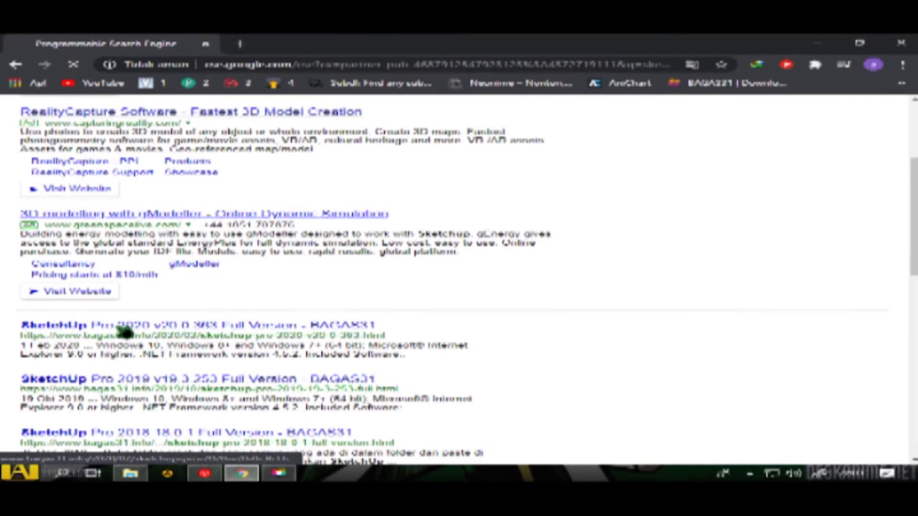
Step: Scroll down to the Download section and close the Windows 10 ad pop-ups
{"action": "scroll", "coordinate": [316, 315], "scroll_direction": "down", "scroll_amount": 3}
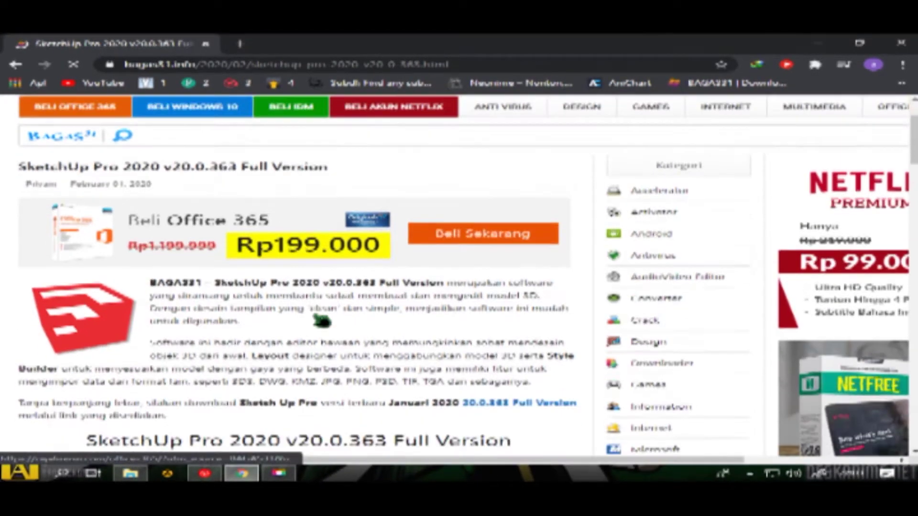
{"action": "scroll", "coordinate": [316, 314], "scroll_direction": "down", "scroll_amount": 2}
{"action": "scroll", "coordinate": [316, 314], "scroll_direction": "down", "scroll_amount": 1}
{"action": "scroll", "coordinate": [316, 314], "scroll_direction": "down", "scroll_amount": 1}
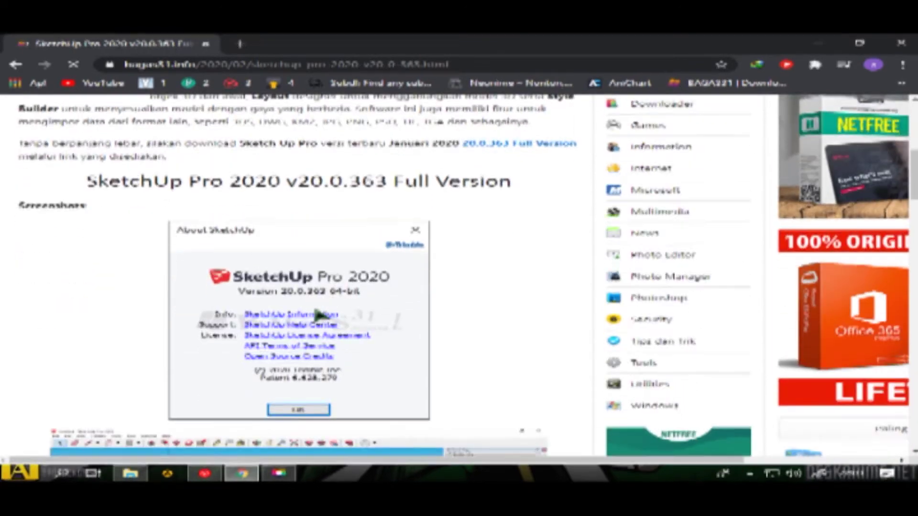
{"action": "scroll", "coordinate": [319, 315], "scroll_direction": "down", "scroll_amount": 3}
{"action": "scroll", "coordinate": [319, 314], "scroll_direction": "down", "scroll_amount": 3}
{"action": "scroll", "coordinate": [321, 314], "scroll_direction": "down", "scroll_amount": 3}
{"action": "scroll", "coordinate": [323, 313], "scroll_direction": "down", "scroll_amount": 3}
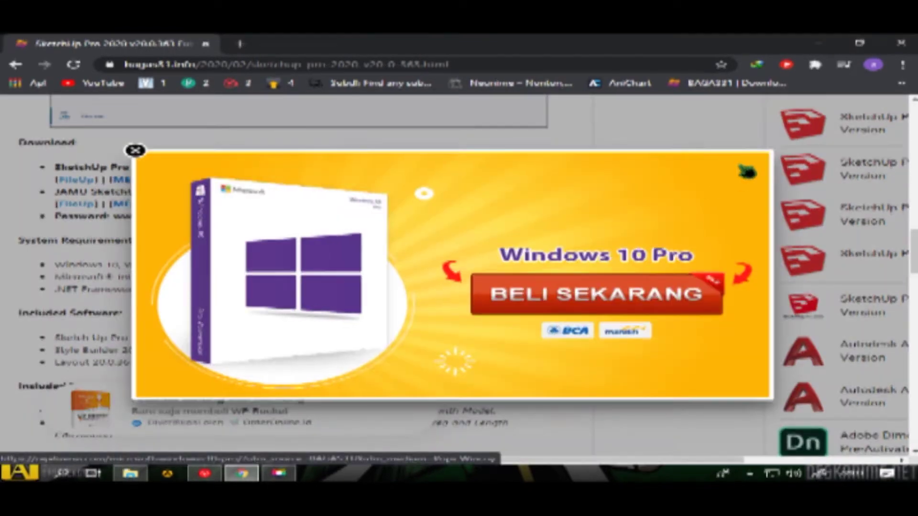
{"action": "left_click", "coordinate": [136, 151]}
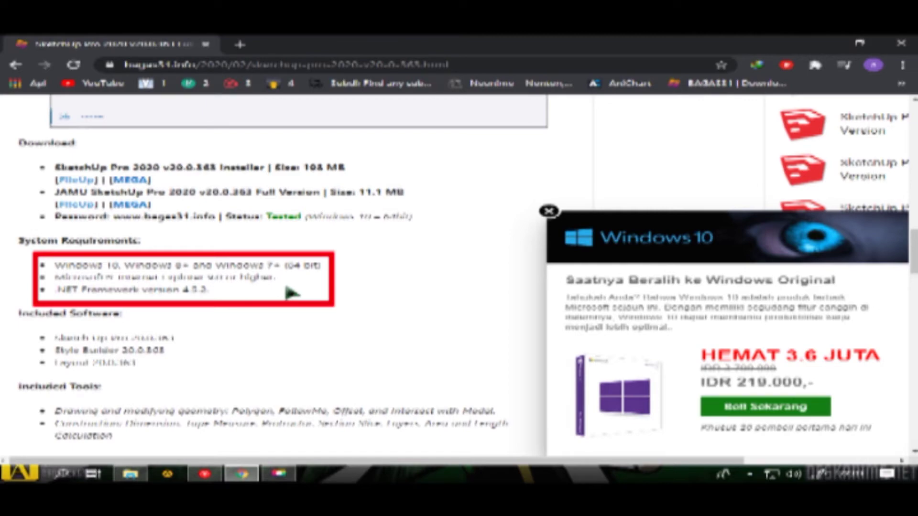
{"action": "left_click", "coordinate": [548, 212]}
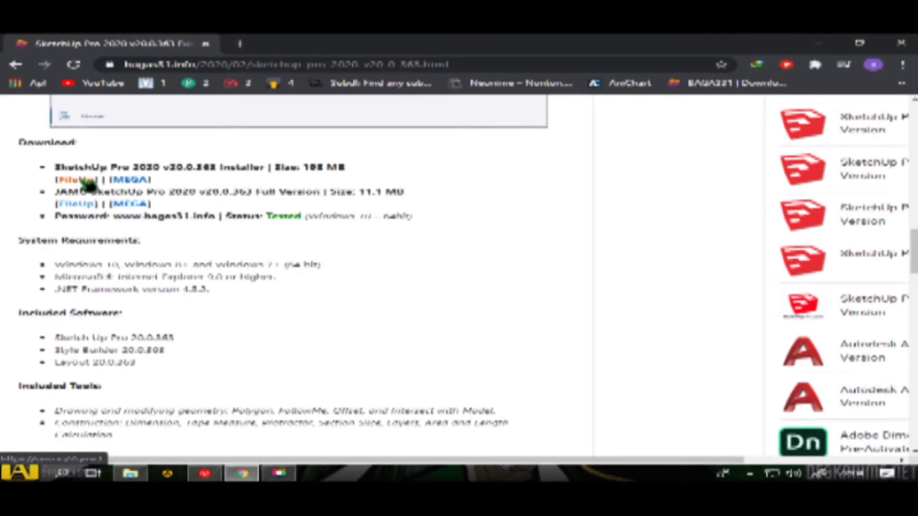
Step: Open the installer's FileUp link and pass the I'M A HUMAN check, closing the pop-up tab
{"action": "left_click", "coordinate": [89, 185]}
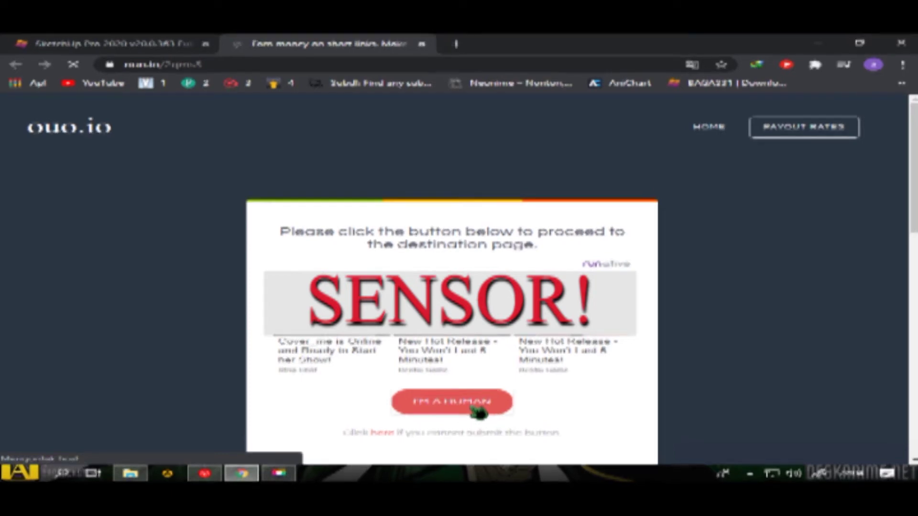
{"action": "left_click", "coordinate": [474, 410]}
{"action": "left_click", "coordinate": [637, 44]}
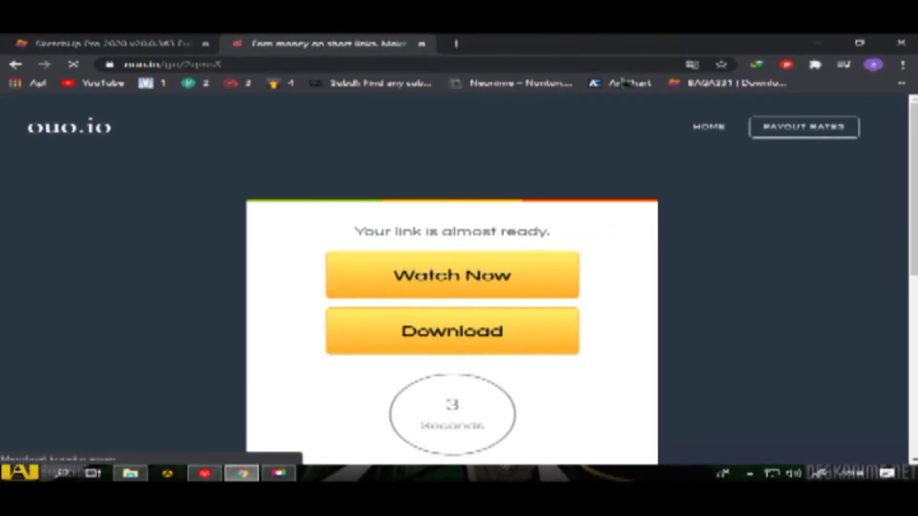
{"action": "scroll", "coordinate": [293, 301], "scroll_direction": "down", "scroll_amount": 2}
{"action": "scroll", "coordinate": [273, 301], "scroll_direction": "down", "scroll_amount": 1}
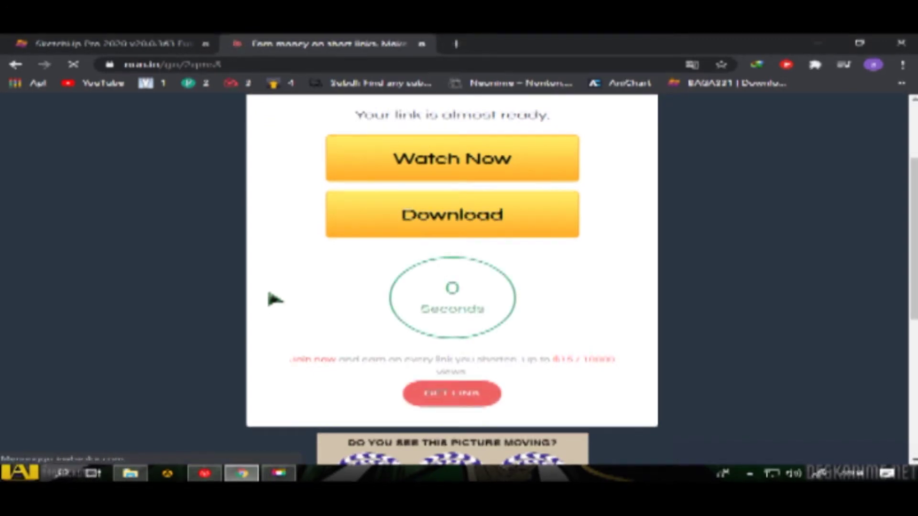
Step: Use GET LINK, closing ad tabs, to reach File-Upload's SketchUp.2020.20.0.363.7z page
{"action": "left_click", "coordinate": [451, 345]}
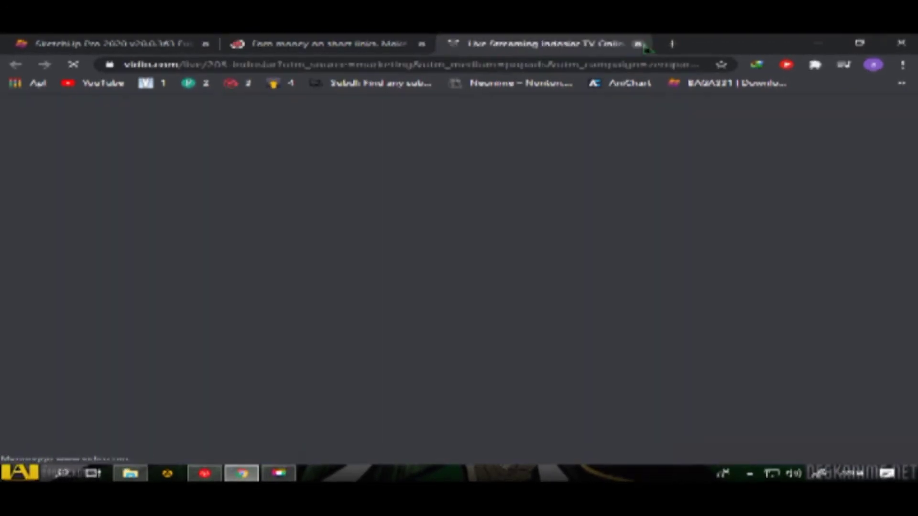
{"action": "left_click", "coordinate": [638, 44]}
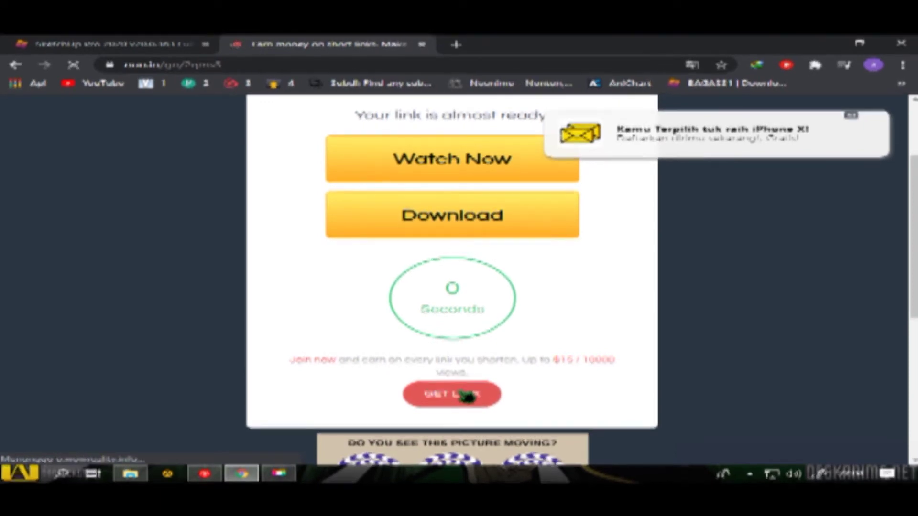
{"action": "left_click", "coordinate": [466, 395]}
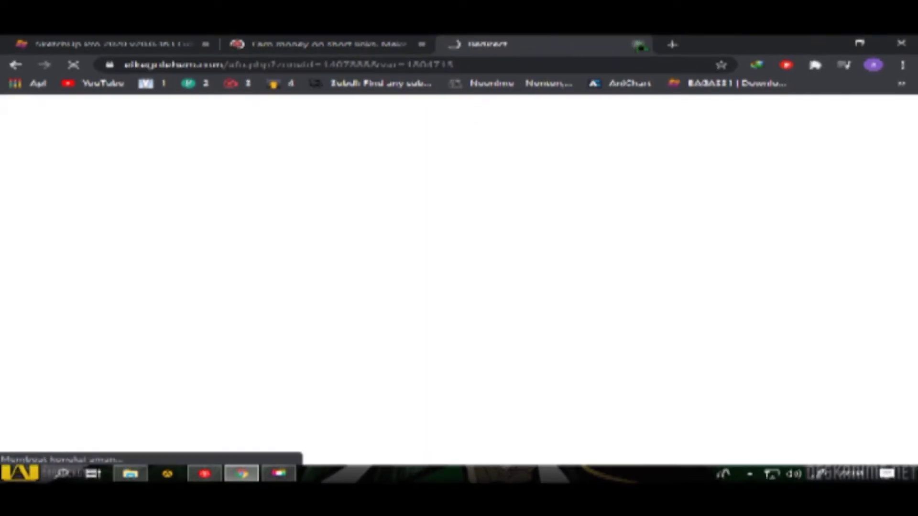
{"action": "left_click", "coordinate": [640, 44]}
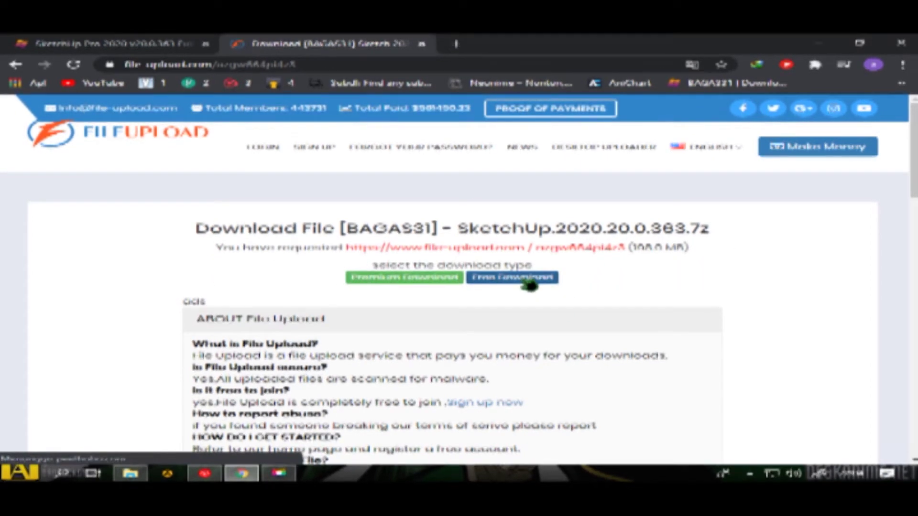
{"action": "left_click", "coordinate": [522, 279]}
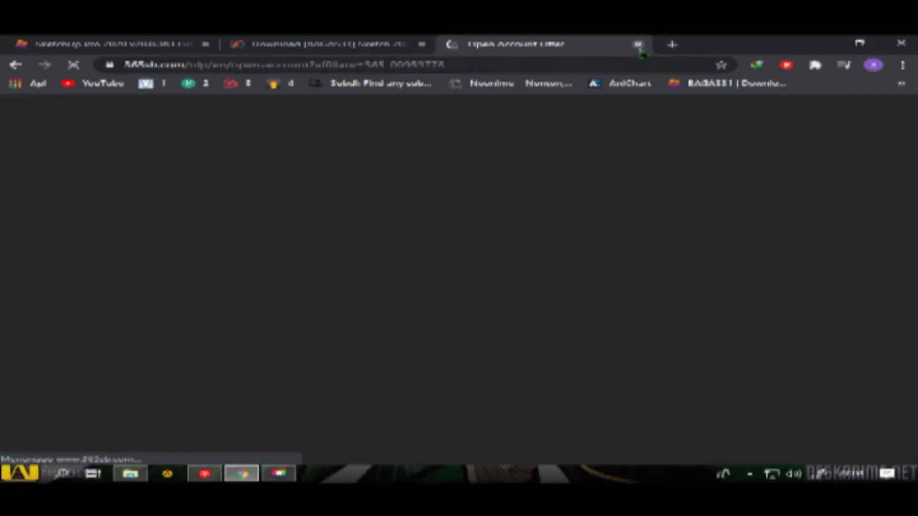
Step: Open the installer's Free Download page, tick reCAPTCHA and dismiss the prize popup
{"action": "left_click", "coordinate": [638, 43]}
{"action": "left_click", "coordinate": [545, 286]}
{"action": "scroll", "coordinate": [545, 287], "scroll_direction": "down", "scroll_amount": 3}
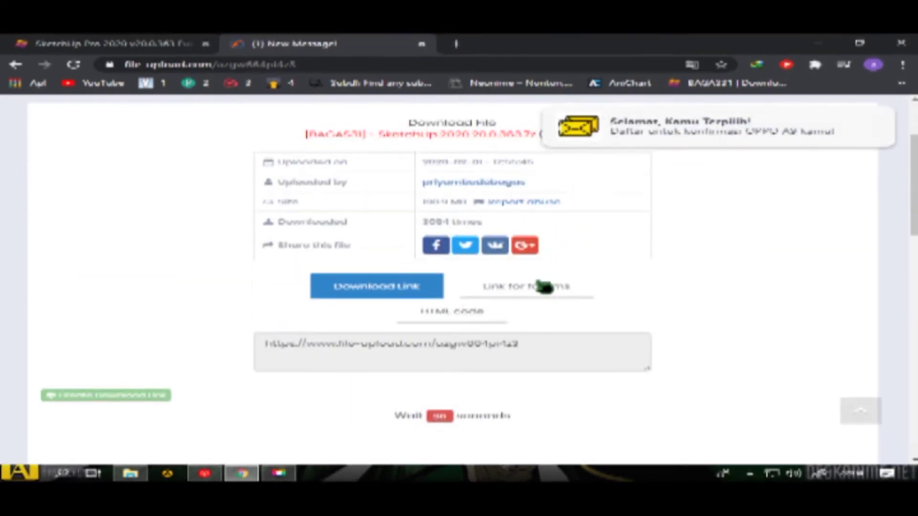
{"action": "scroll", "coordinate": [545, 287], "scroll_direction": "down", "scroll_amount": 2}
{"action": "scroll", "coordinate": [512, 311], "scroll_direction": "down", "scroll_amount": 1}
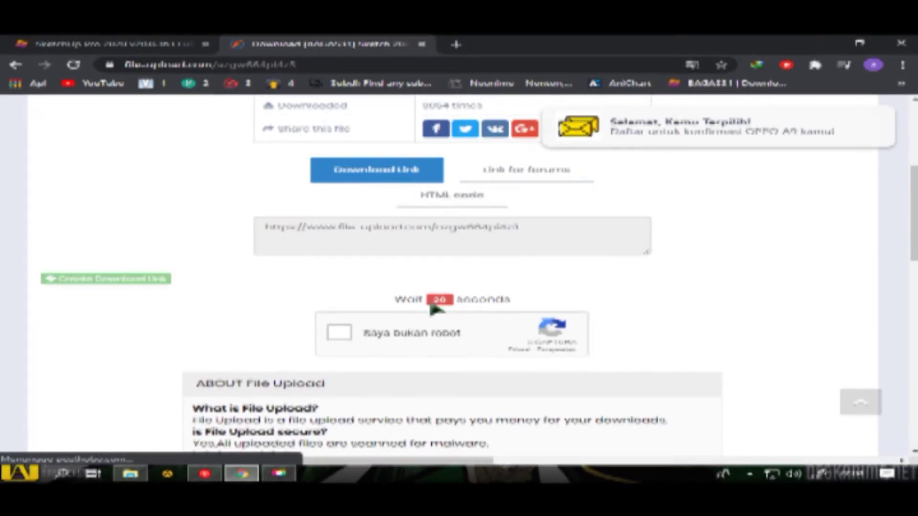
{"action": "left_click", "coordinate": [340, 337]}
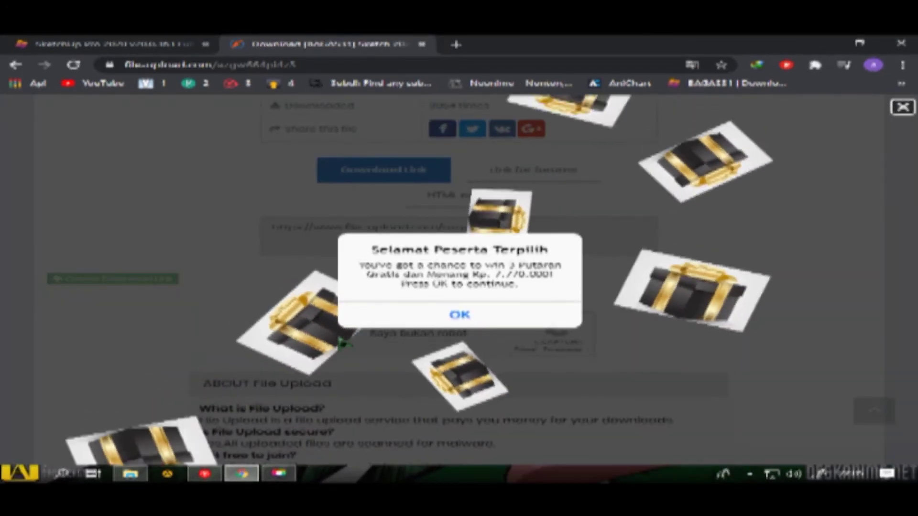
{"action": "left_click", "coordinate": [341, 344]}
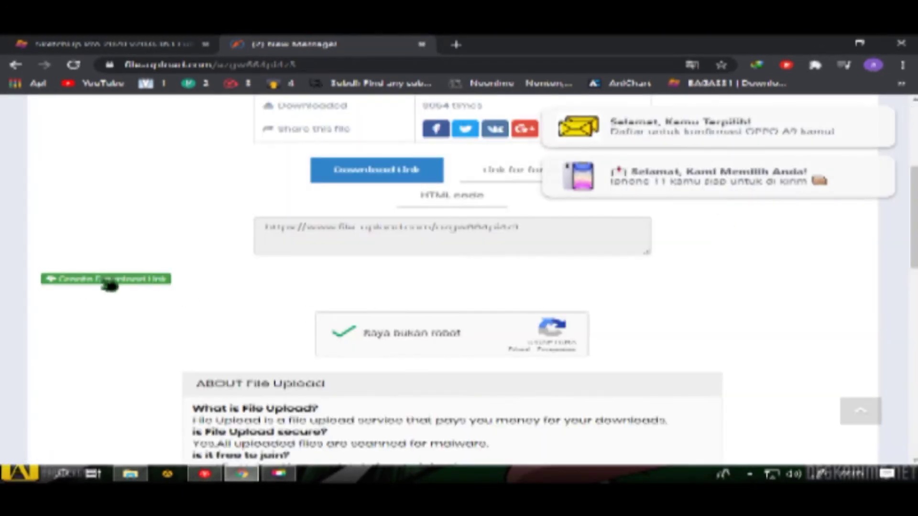
Step: Create the download link and start downloading SketchUp.2020.20.0.363.7z in the download manager
{"action": "left_click", "coordinate": [107, 281]}
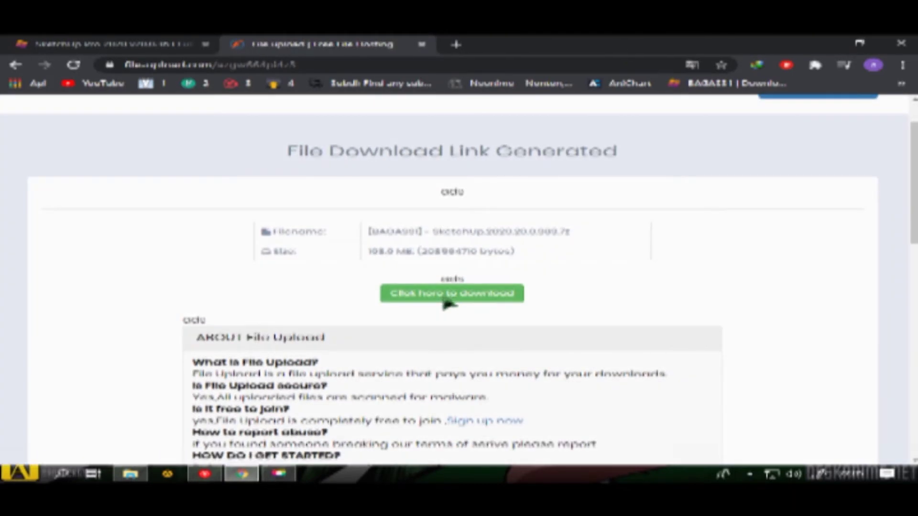
{"action": "left_click", "coordinate": [443, 301]}
{"action": "left_click", "coordinate": [470, 297]}
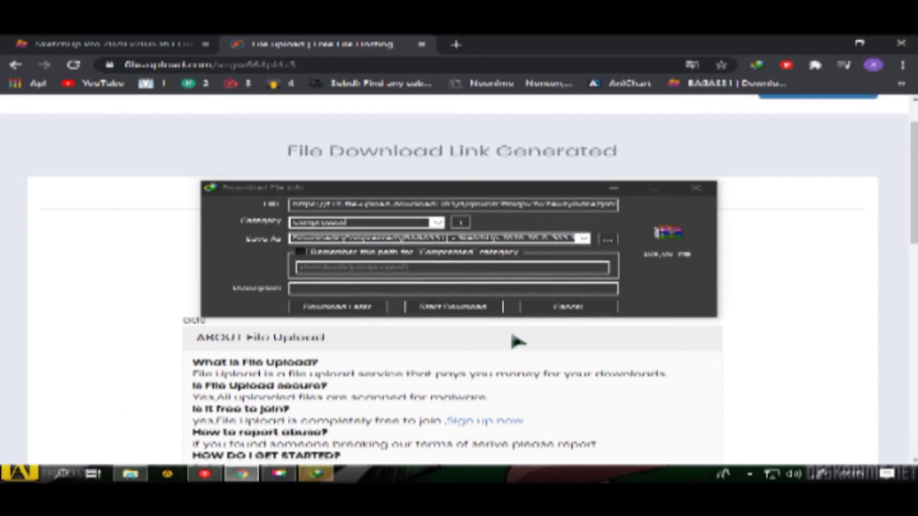
{"action": "left_click", "coordinate": [473, 308]}
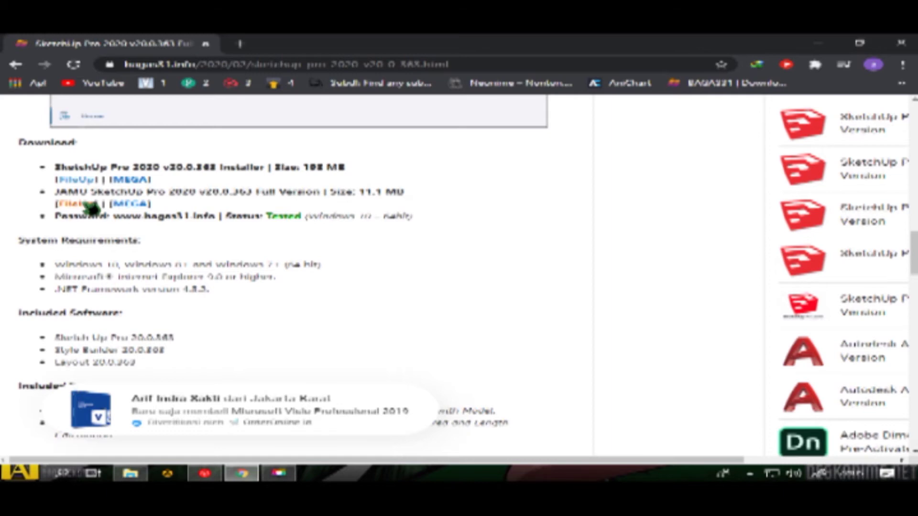
Step: Follow the JAMU SketchUp crack's FileUp link through ouo.io, closing each pop-up ad tab
{"action": "left_click", "coordinate": [91, 206]}
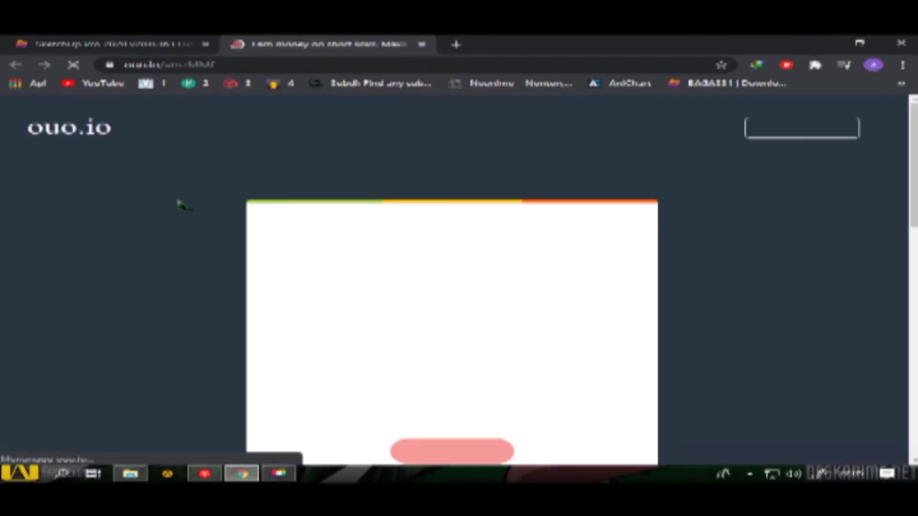
{"action": "scroll", "coordinate": [440, 306], "scroll_direction": "down", "scroll_amount": 3}
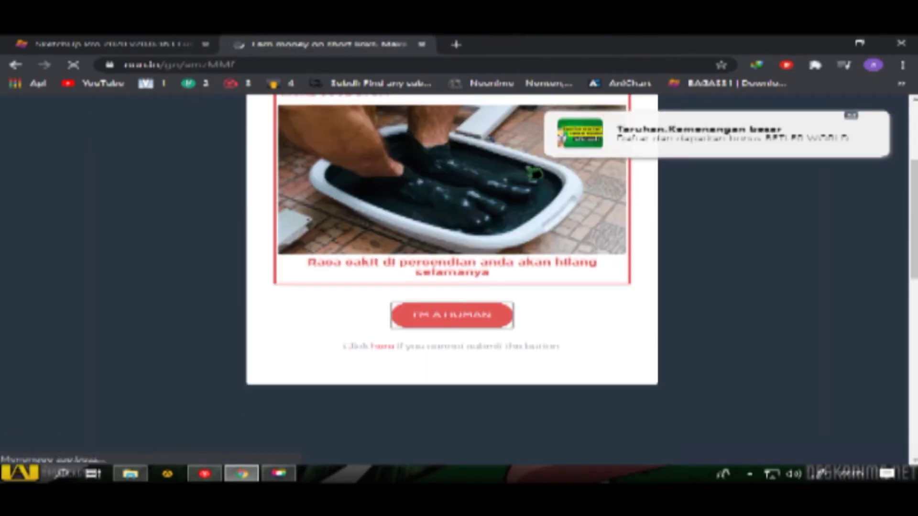
{"action": "scroll", "coordinate": [475, 342], "scroll_direction": "down", "scroll_amount": 3}
{"action": "scroll", "coordinate": [453, 342], "scroll_direction": "down", "scroll_amount": 1}
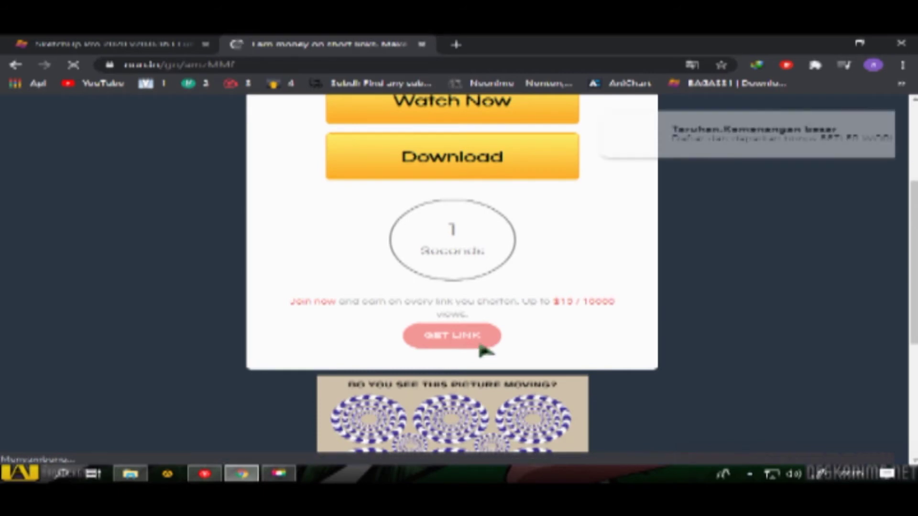
{"action": "left_click", "coordinate": [459, 340]}
{"action": "key", "text": "ctrl+w"}
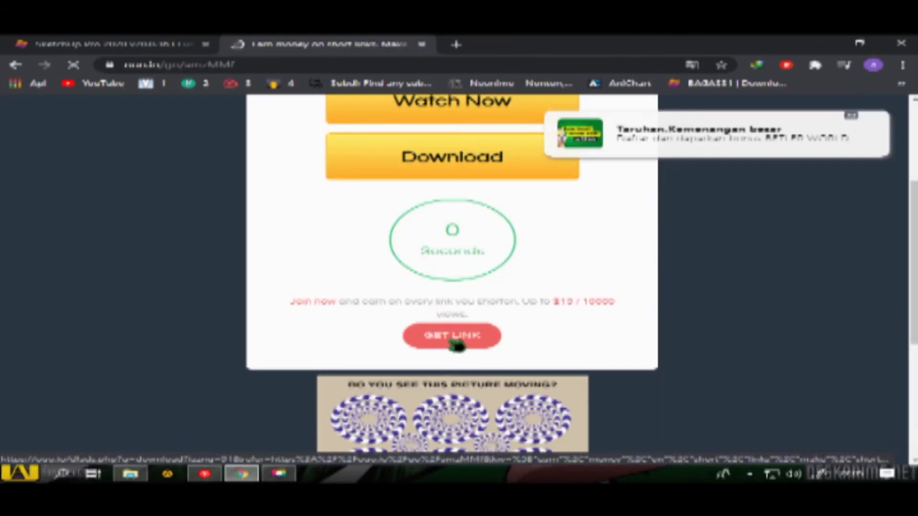
{"action": "left_click", "coordinate": [457, 345]}
{"action": "key", "text": "ctrl+w"}
{"action": "left_click", "coordinate": [436, 337]}
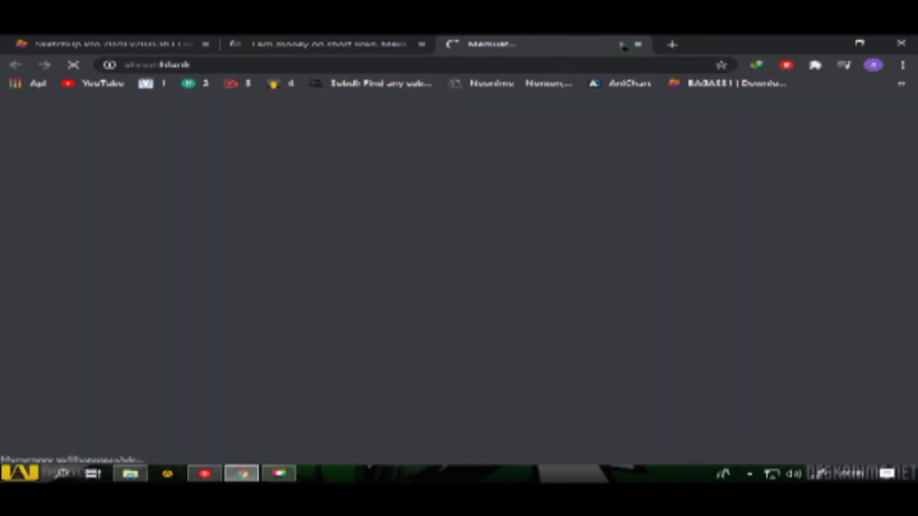
Step: Open the crack archive's Free Download page, pass reCAPTCHA and create the download link
{"action": "key", "text": "ctrl+w"}
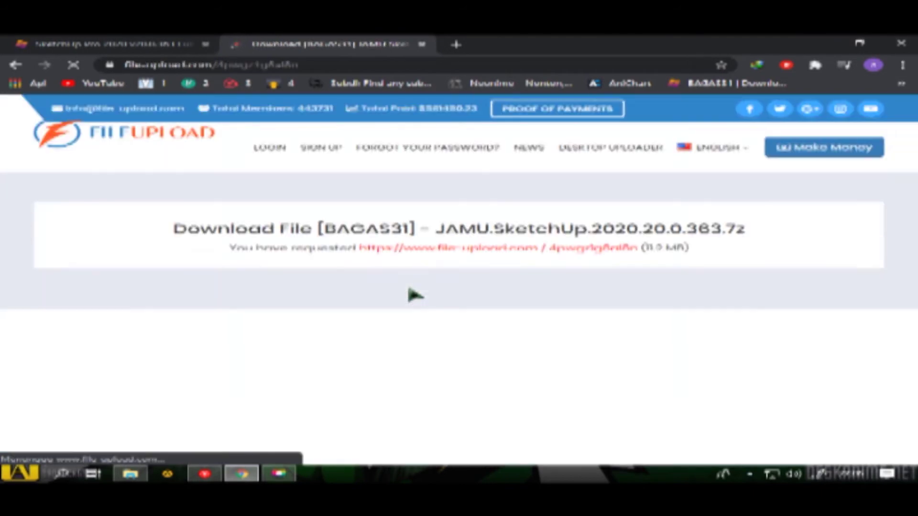
{"action": "left_click", "coordinate": [516, 282]}
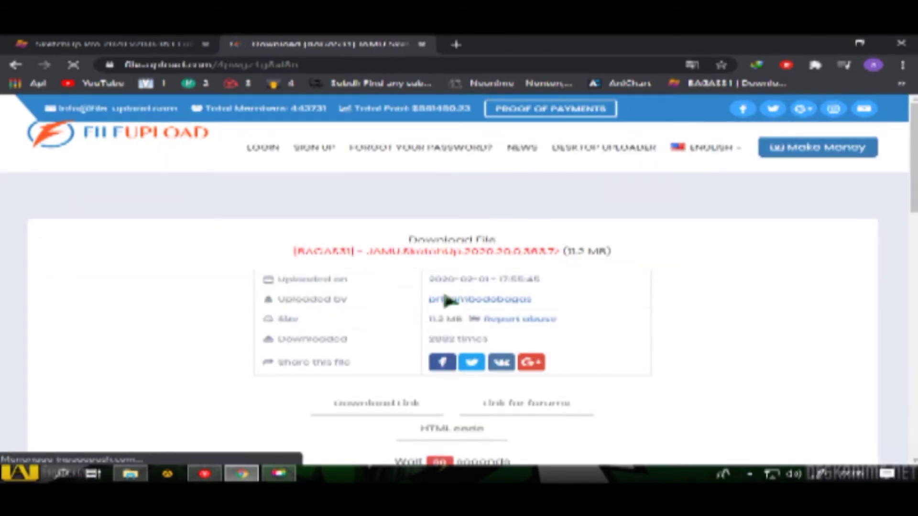
{"action": "scroll", "coordinate": [358, 311], "scroll_direction": "down", "scroll_amount": 5}
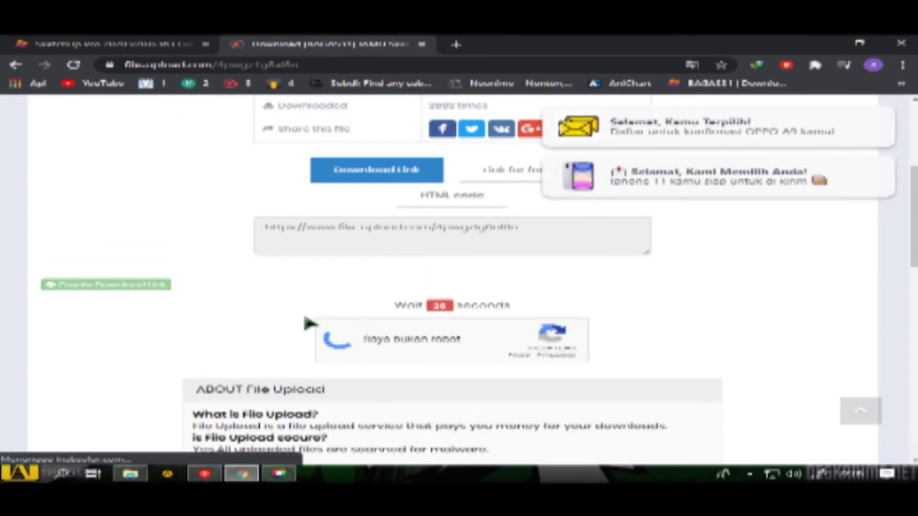
{"action": "left_click", "coordinate": [138, 287]}
{"action": "key", "text": "ctrl+w"}
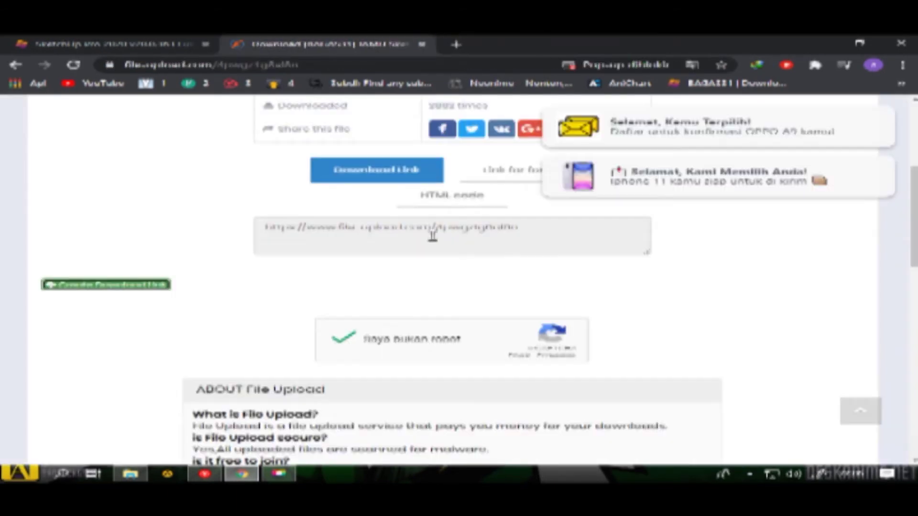
Step: Start downloading JAMU.SketchUp.2020.20.0.363.7z in IDM, dismissing the manager's warning
{"action": "scroll", "coordinate": [466, 352], "scroll_direction": "down", "scroll_amount": 1}
{"action": "left_click", "coordinate": [455, 308]}
{"action": "key", "text": "ctrl+w"}
{"action": "left_click", "coordinate": [463, 306]}
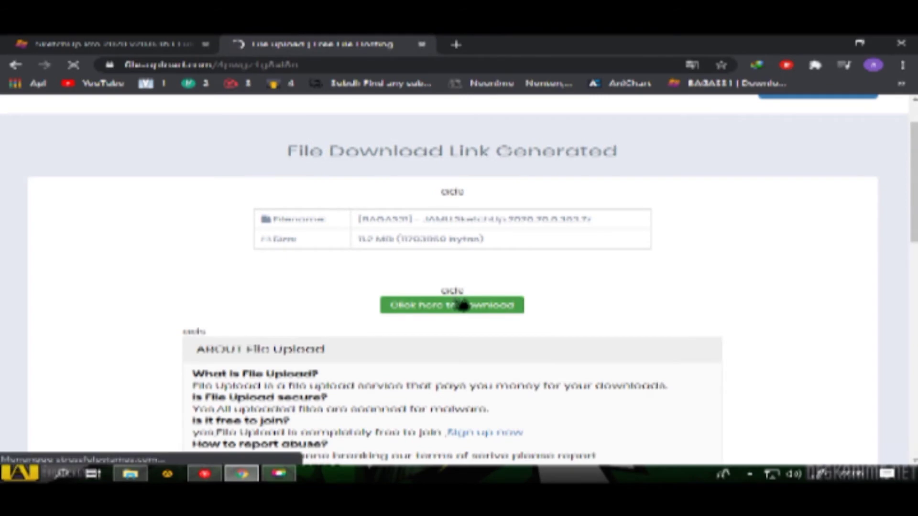
{"action": "left_click", "coordinate": [477, 308]}
{"action": "left_click", "coordinate": [594, 303]}
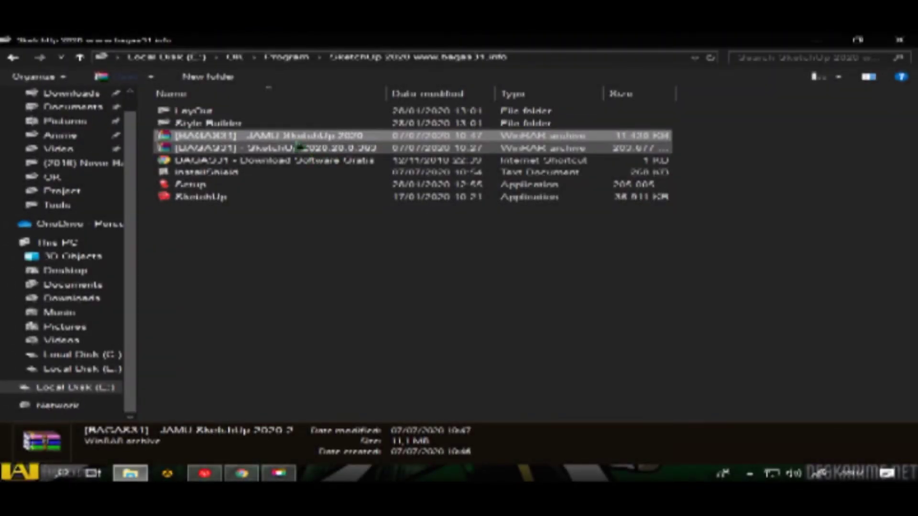
{"action": "left_click", "coordinate": [270, 149], "text": "ctrl"}
{"action": "left_click", "coordinate": [267, 149]}
{"action": "right_click", "coordinate": [266, 149]}
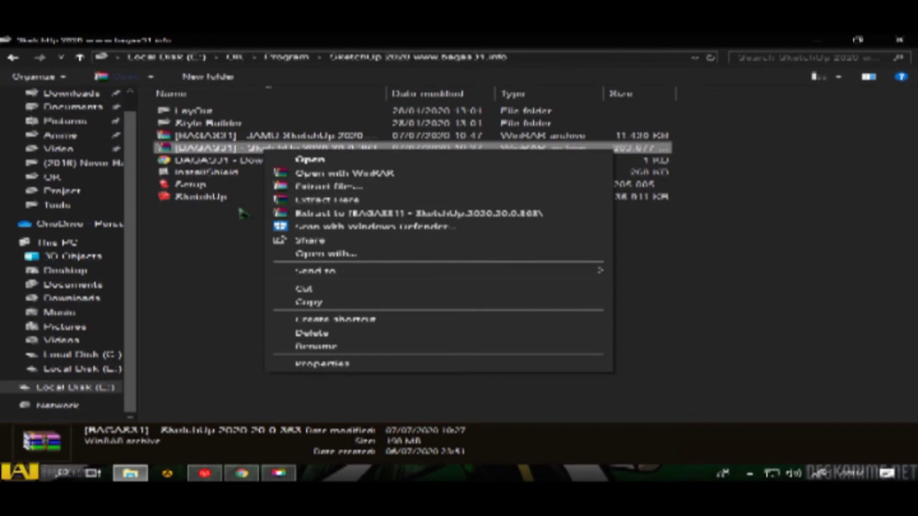
{"action": "left_click", "coordinate": [232, 257]}
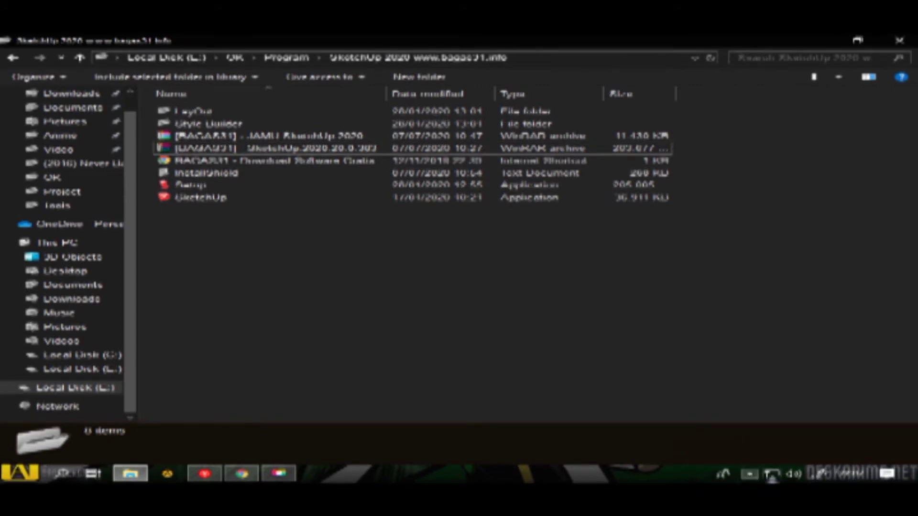
Step: Check Windows Security's Virus & threat protection settings show Real-time protection off, then close it
{"action": "left_click", "coordinate": [723, 473]}
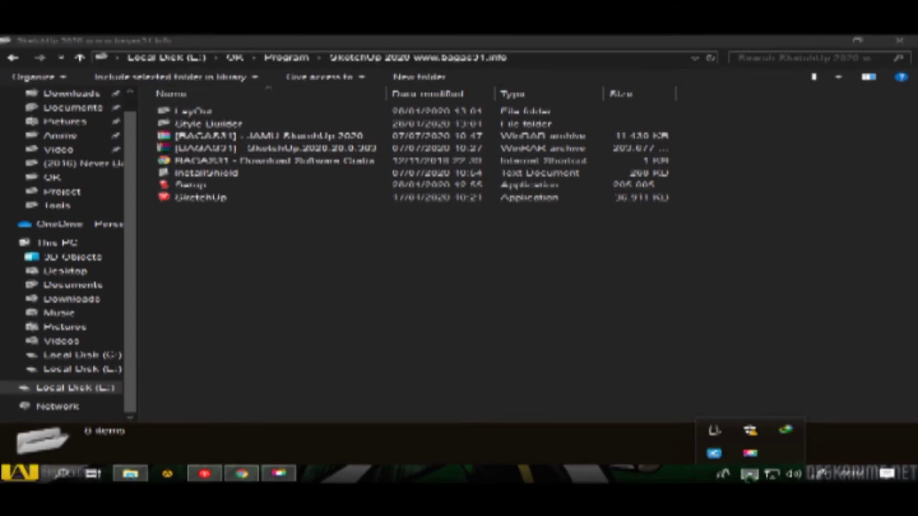
{"action": "left_click", "coordinate": [781, 427]}
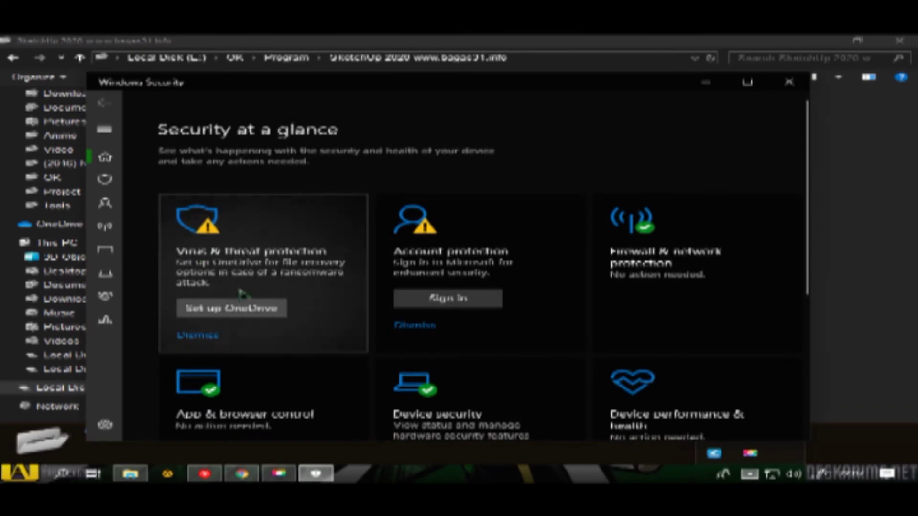
{"action": "scroll", "coordinate": [245, 307], "scroll_direction": "down", "scroll_amount": 3}
{"action": "scroll", "coordinate": [246, 307], "scroll_direction": "up", "scroll_amount": 3}
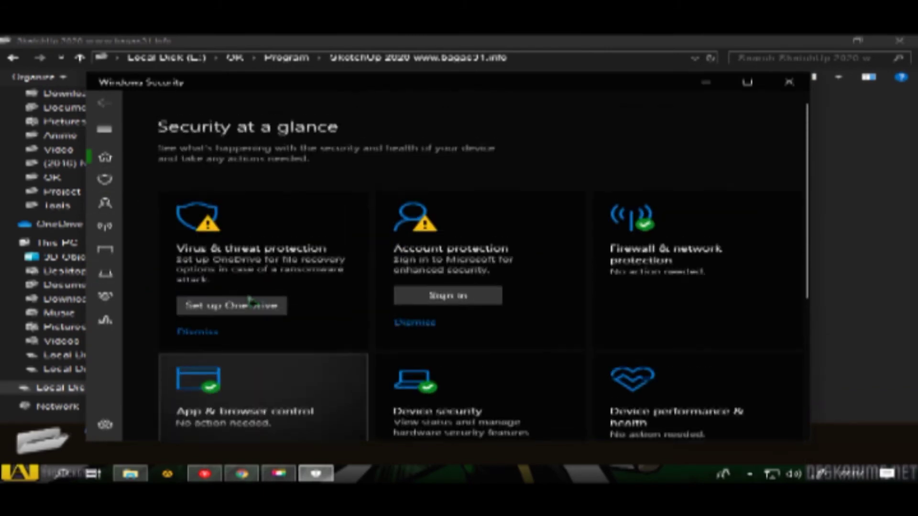
{"action": "left_click", "coordinate": [277, 278]}
{"action": "scroll", "coordinate": [231, 309], "scroll_direction": "down", "scroll_amount": 2}
{"action": "left_click", "coordinate": [229, 302]}
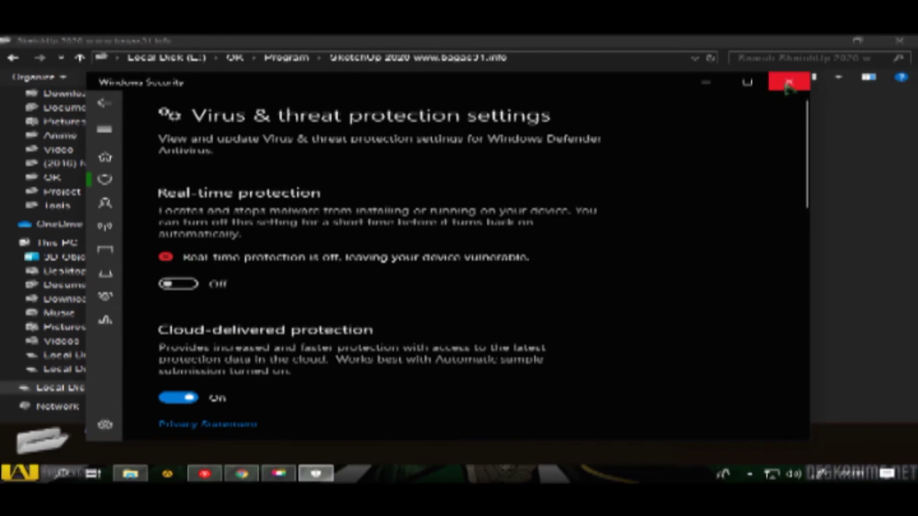
{"action": "left_click", "coordinate": [789, 83]}
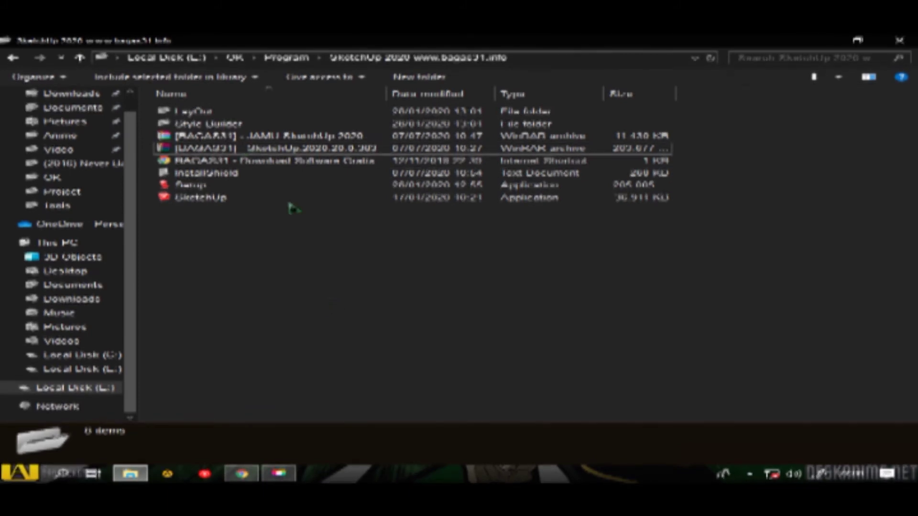
Step: Run Setup as administrator, install SketchUp 2020 in English to the default folder, then close
{"action": "left_click", "coordinate": [199, 185]}
{"action": "right_click", "coordinate": [205, 187]}
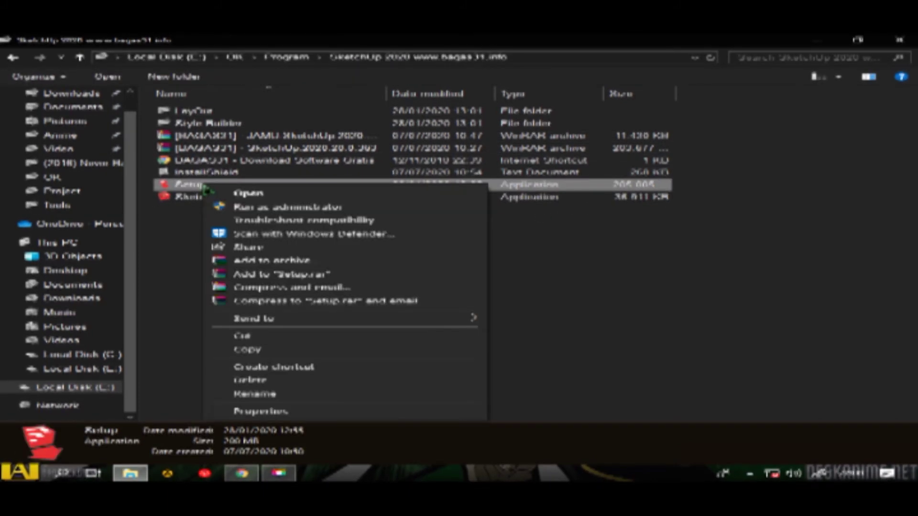
{"action": "left_click", "coordinate": [230, 206]}
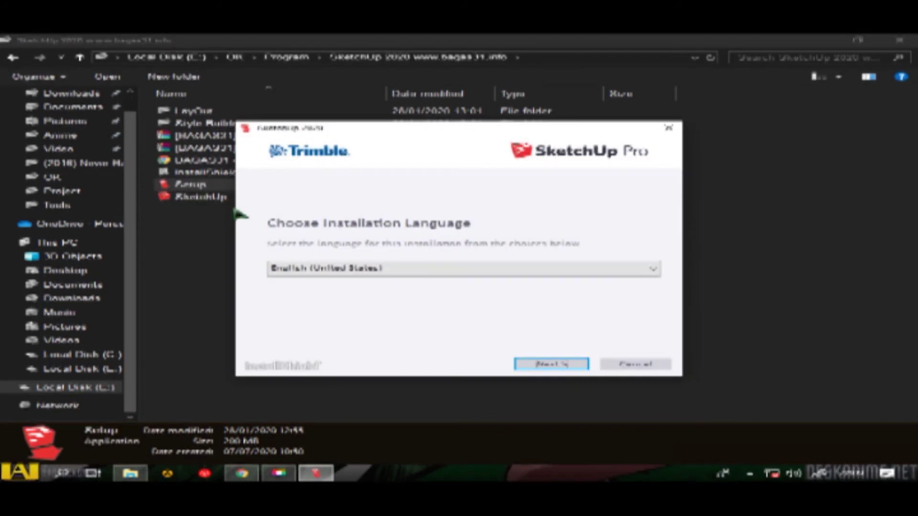
{"action": "left_click", "coordinate": [545, 366]}
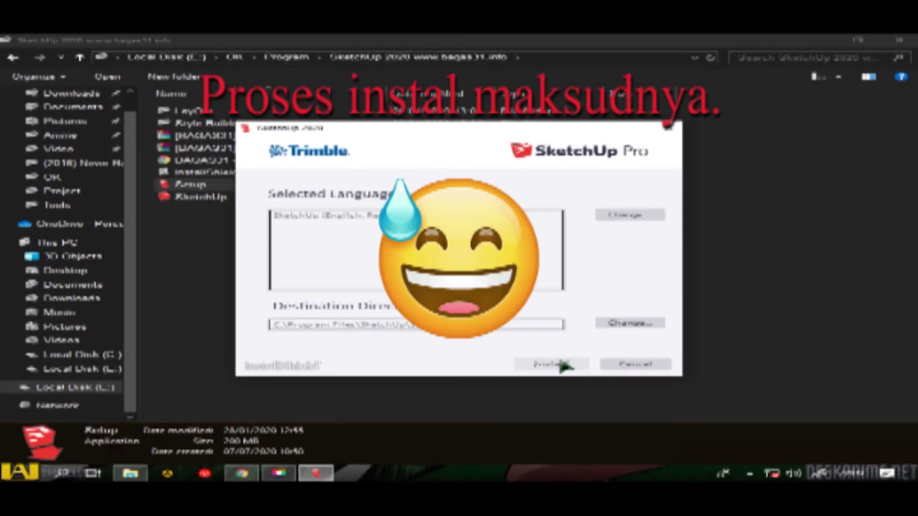
{"action": "left_click", "coordinate": [564, 366]}
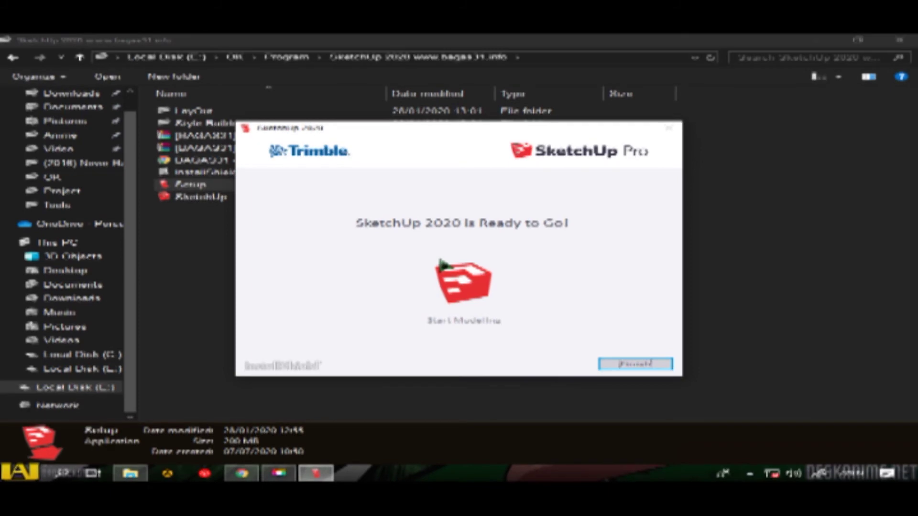
{"action": "left_click", "coordinate": [618, 365]}
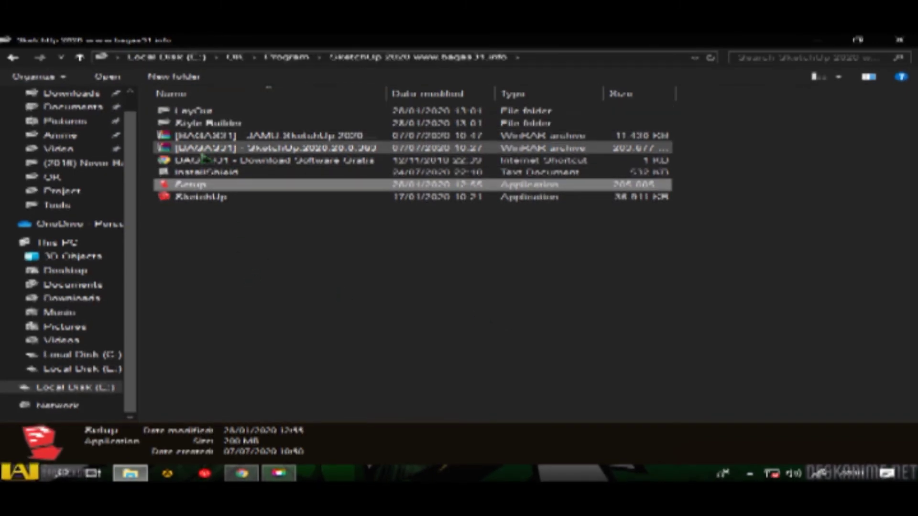
Step: Copy the LayOut, Style Builder and SketchUp items from the crack folder
{"action": "right_click", "coordinate": [206, 139]}
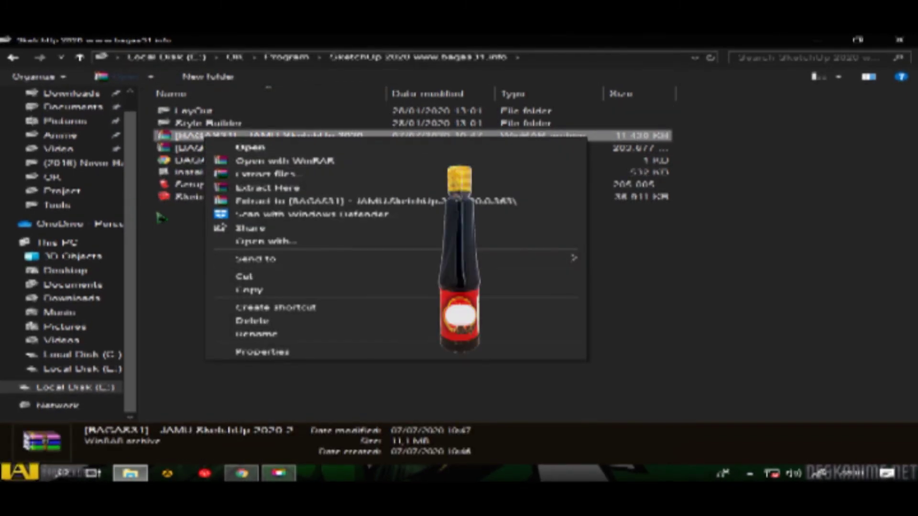
{"action": "left_click", "coordinate": [186, 229]}
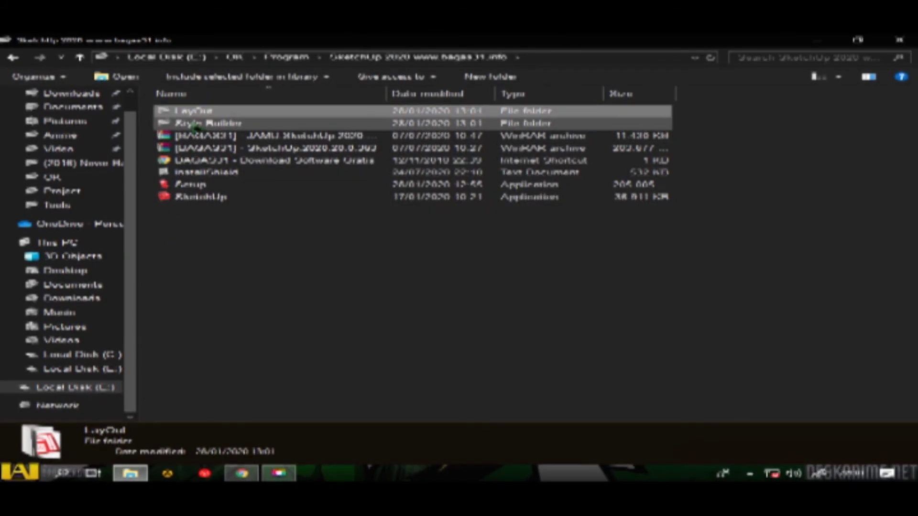
{"action": "left_click", "coordinate": [206, 197], "text": "ctrl"}
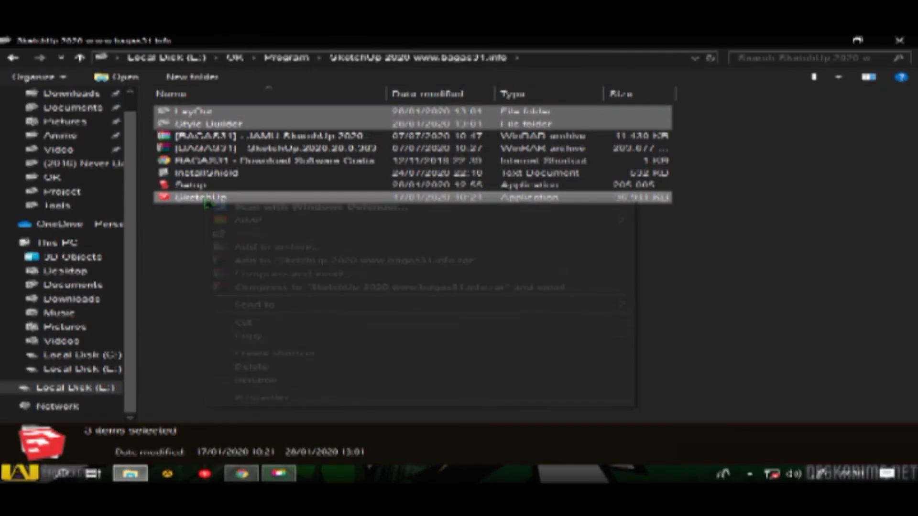
{"action": "left_click", "coordinate": [272, 338]}
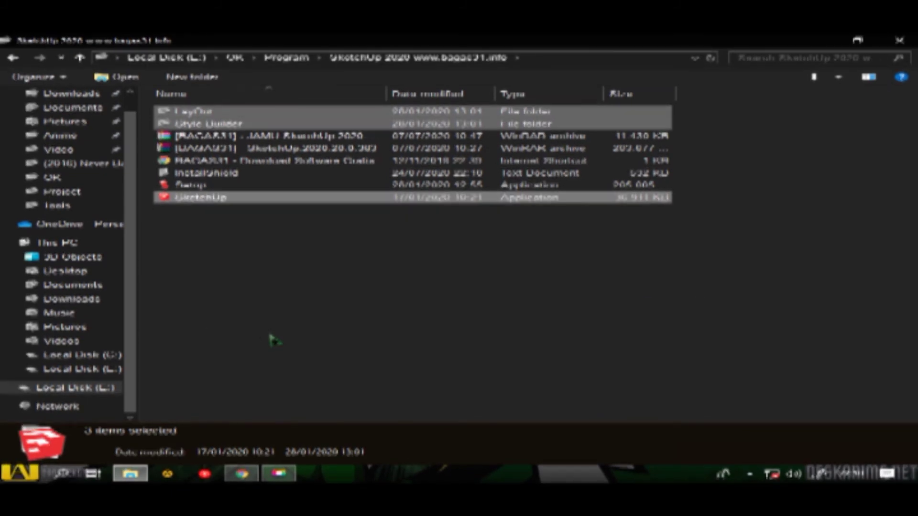
Step: Navigate to C:\Program Files\SketchUp\SketchUp 2020
{"action": "left_click", "coordinate": [70, 243]}
{"action": "double_click", "coordinate": [253, 241]}
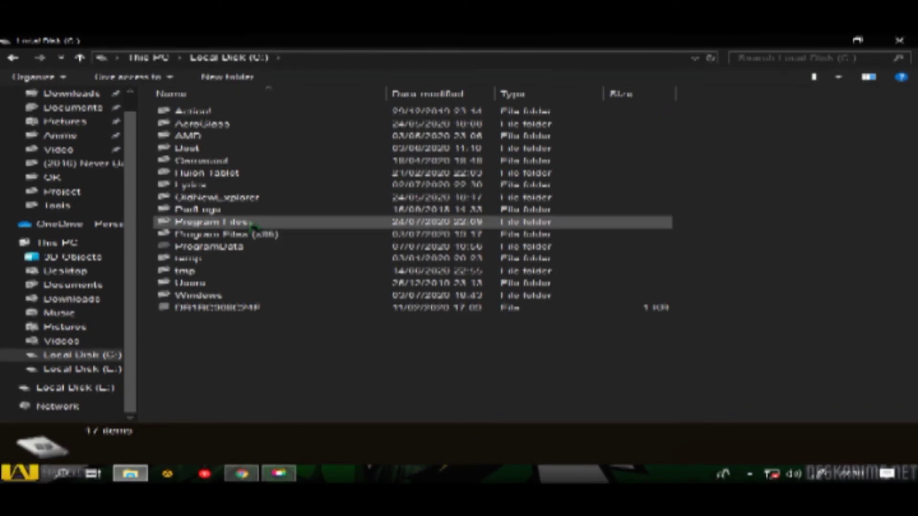
{"action": "double_click", "coordinate": [224, 222]}
{"action": "scroll", "coordinate": [274, 271], "scroll_direction": "down", "scroll_amount": 1}
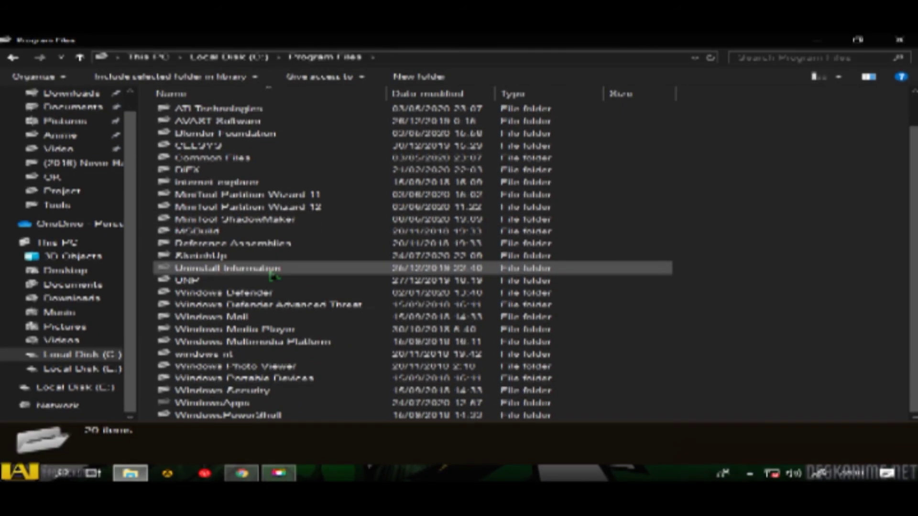
{"action": "left_click", "coordinate": [229, 258]}
{"action": "double_click", "coordinate": [229, 261]}
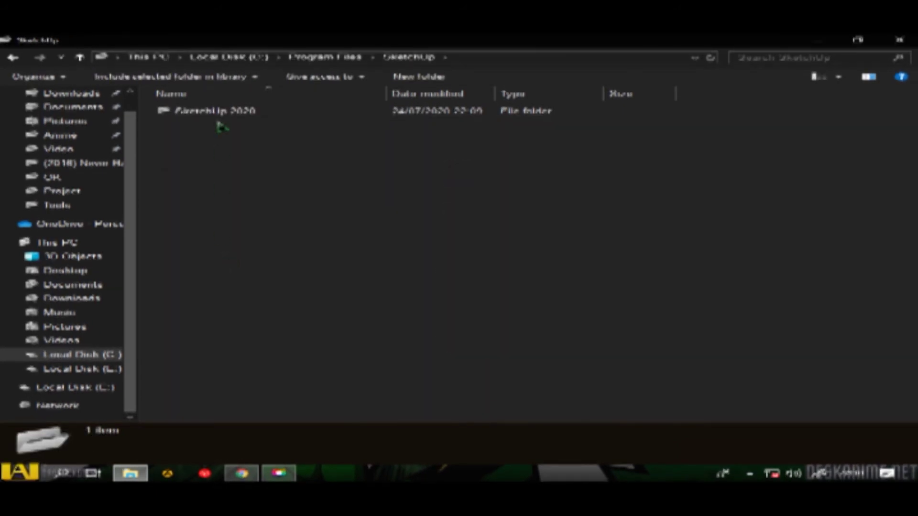
{"action": "double_click", "coordinate": [221, 114]}
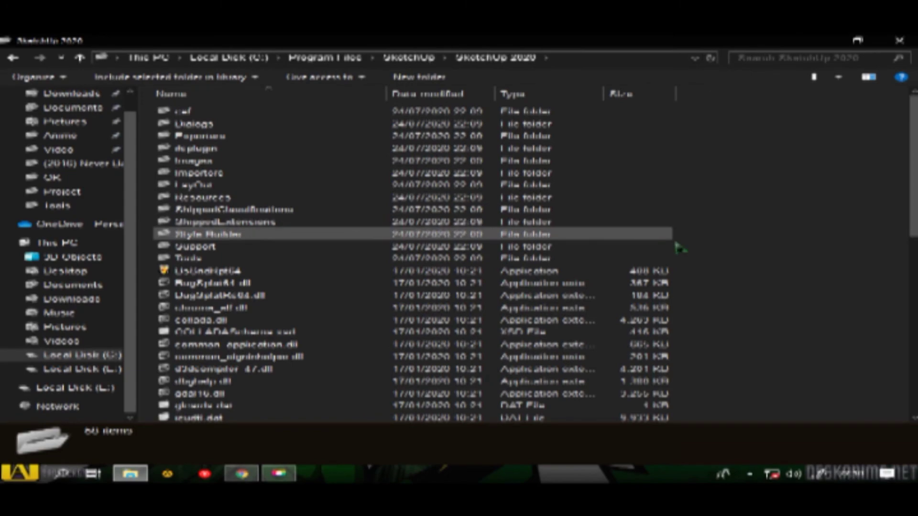
{"action": "scroll", "coordinate": [747, 260], "scroll_direction": "down", "scroll_amount": 1}
Step: Paste the items there, replacing the existing files, and close File Explorer
{"action": "right_click", "coordinate": [747, 261]}
{"action": "left_click", "coordinate": [722, 356]}
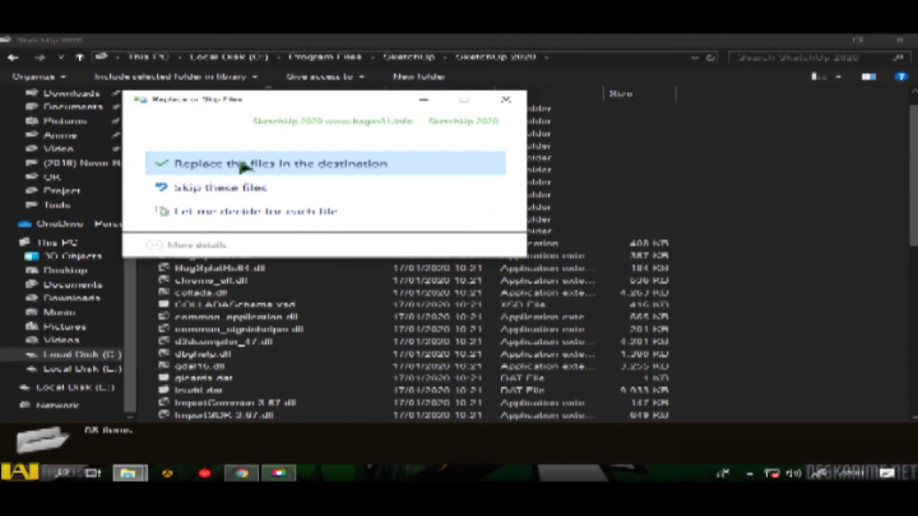
{"action": "left_click", "coordinate": [245, 165]}
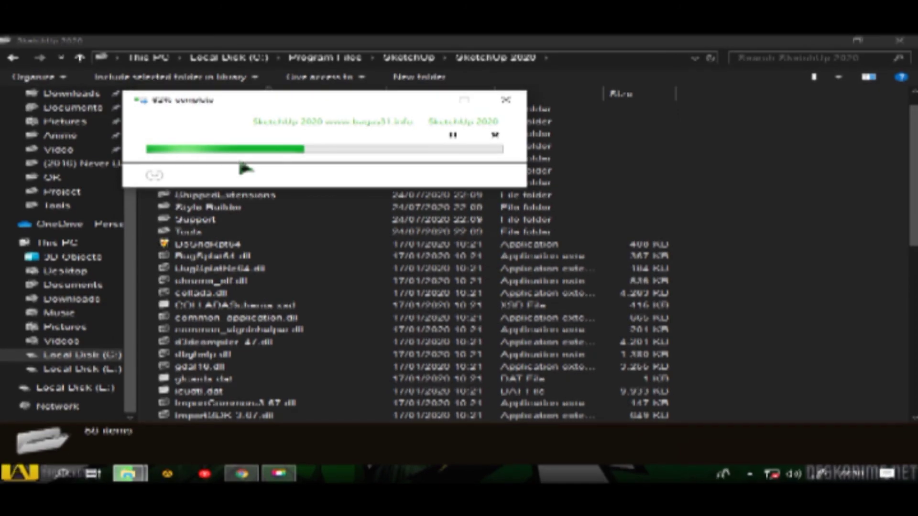
{"action": "scroll", "coordinate": [435, 283], "scroll_direction": "down", "scroll_amount": 4}
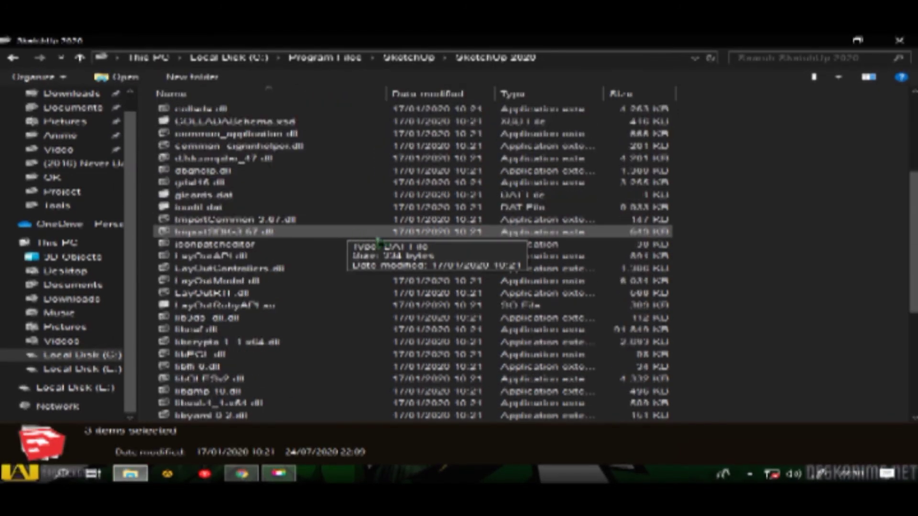
{"action": "scroll", "coordinate": [435, 283], "scroll_direction": "down", "scroll_amount": 5}
{"action": "scroll", "coordinate": [435, 283], "scroll_direction": "down", "scroll_amount": 1}
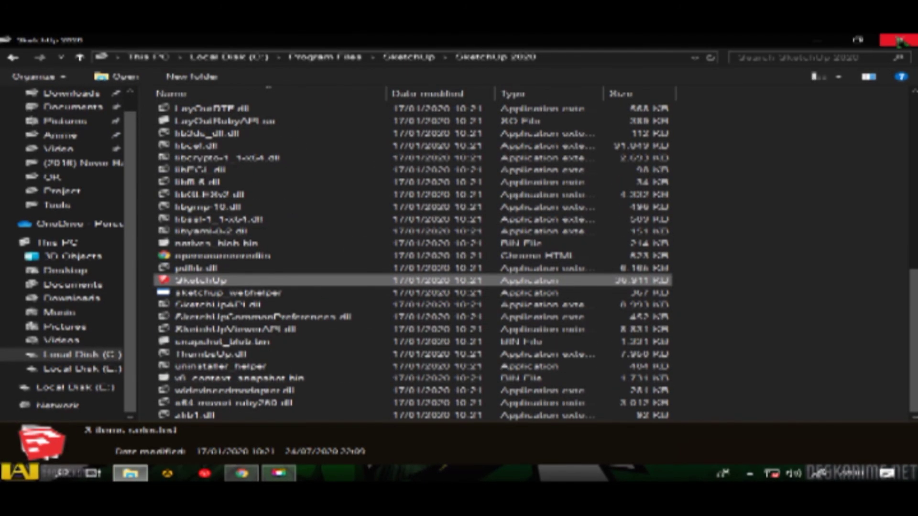
{"action": "left_click", "coordinate": [898, 42]}
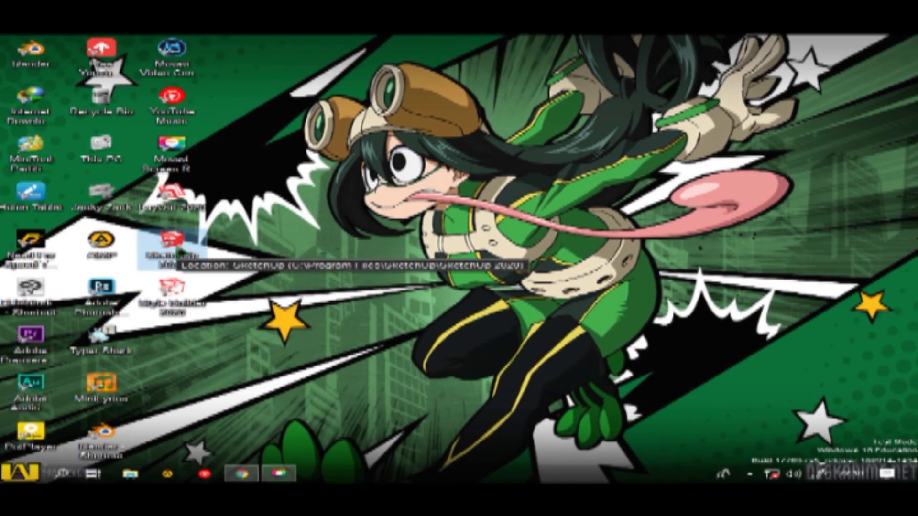
Step: Launch SketchUp 2020, open the recent blue part model, orbit it, then close SketchUp
{"action": "double_click", "coordinate": [179, 251]}
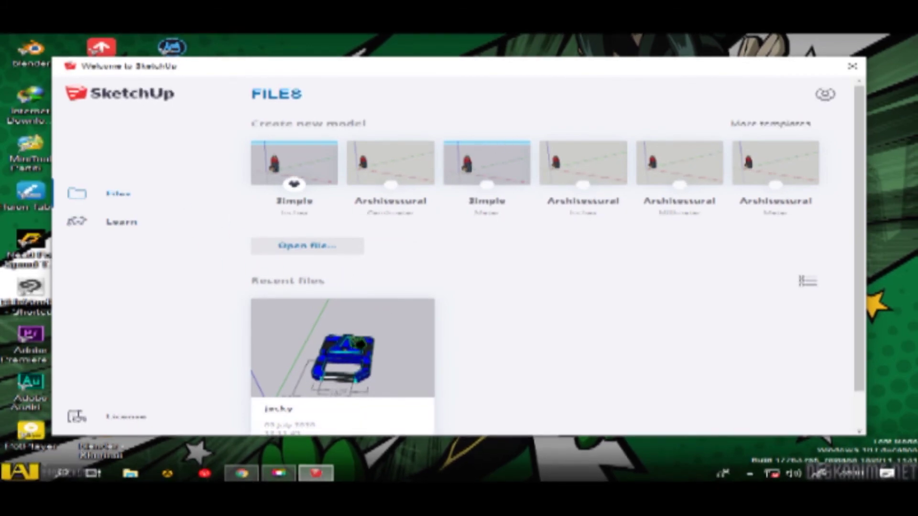
{"action": "key", "text": "alt+F4"}
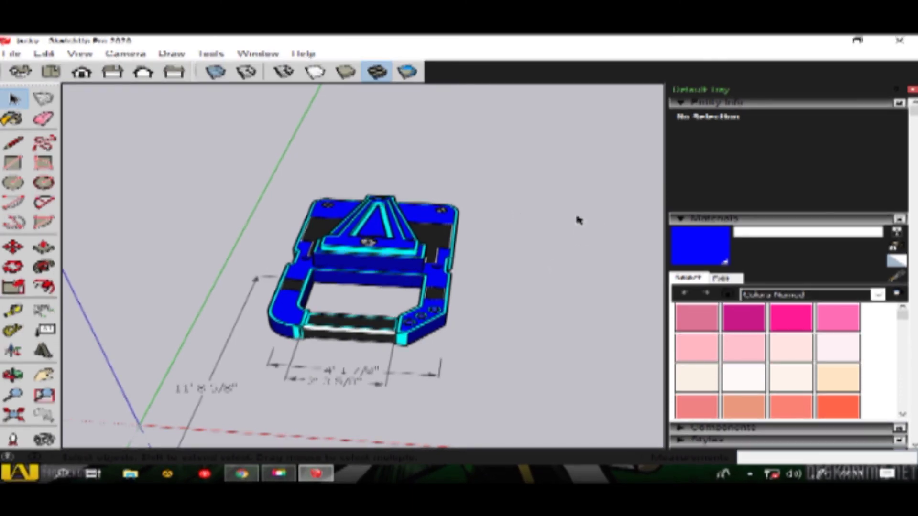
{"action": "mouse_move", "coordinate": [323, 278]}
{"action": "middle_mouse_down"}
{"action": "mouse_move", "coordinate": [329, 288]}
{"action": "mouse_move", "coordinate": [475, 282]}
{"action": "mouse_move", "coordinate": [573, 299]}
{"action": "mouse_move", "coordinate": [289, 308]}
{"action": "mouse_move", "coordinate": [588, 328]}
{"action": "mouse_move", "coordinate": [475, 321]}
{"action": "mouse_move", "coordinate": [483, 340]}
{"action": "middle_mouse_up"}
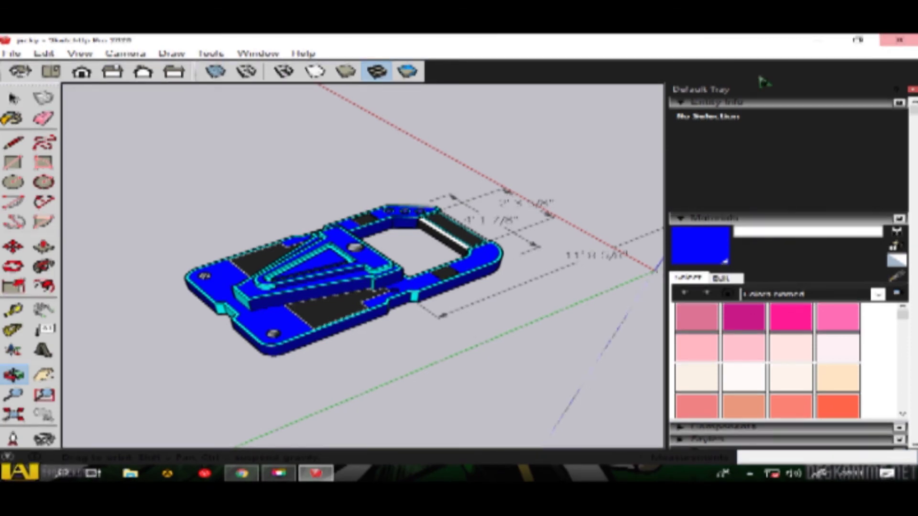
{"action": "left_click", "coordinate": [891, 40]}
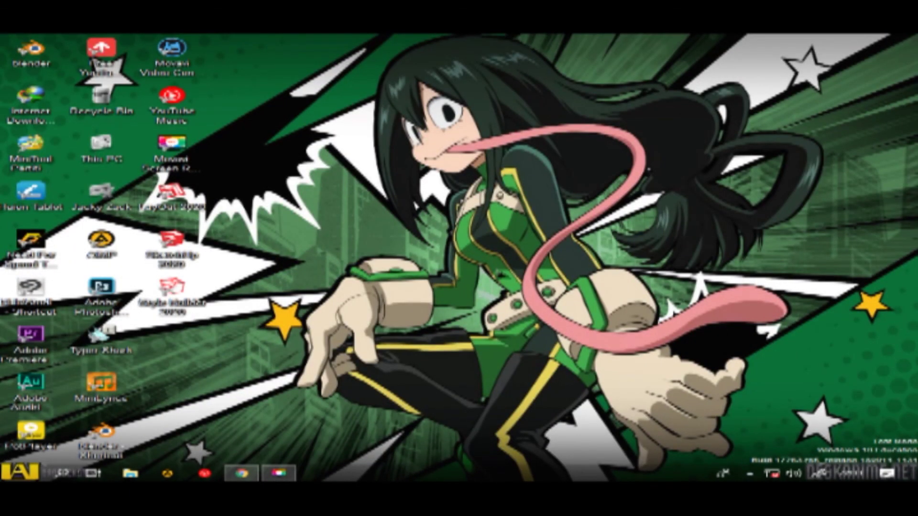